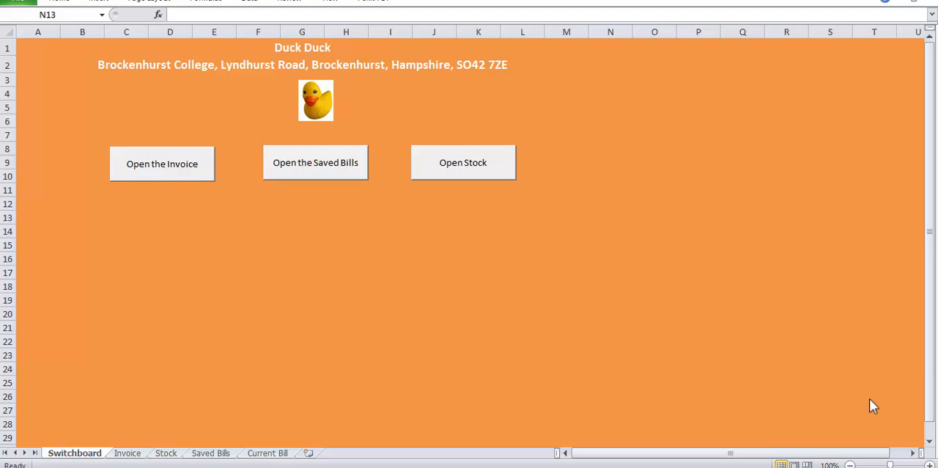
Visit the Invoice, Saved Bills and Stock sheets through the switchboard buttons, returning to the Switchboard after each
{"action": "left_click", "coordinate": [176, 163]}
{"action": "left_click", "coordinate": [177, 163]}
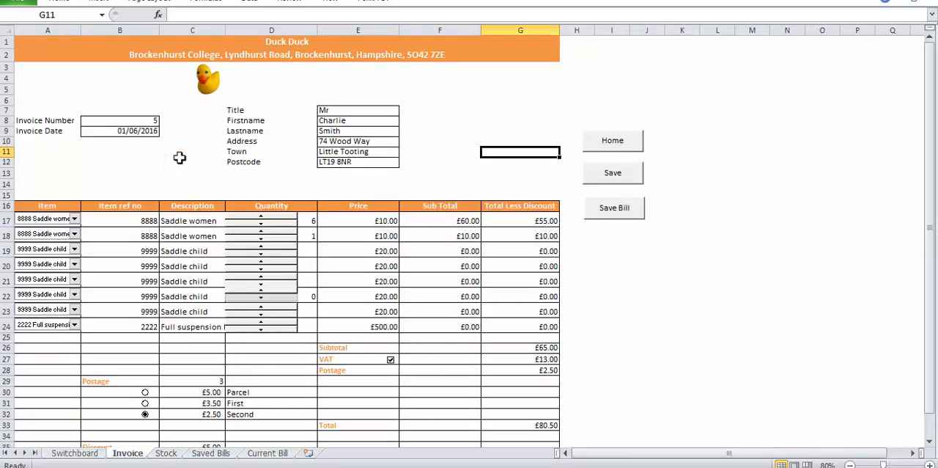
{"action": "left_click", "coordinate": [611, 150]}
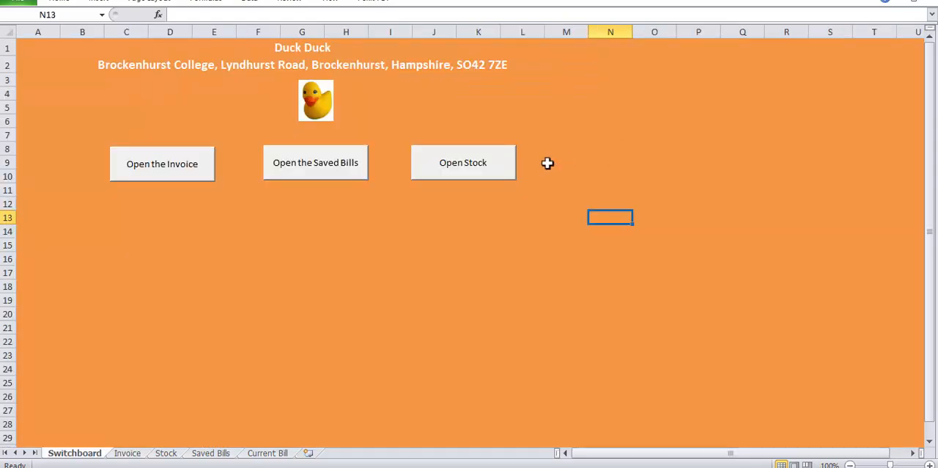
{"action": "left_click", "coordinate": [311, 172]}
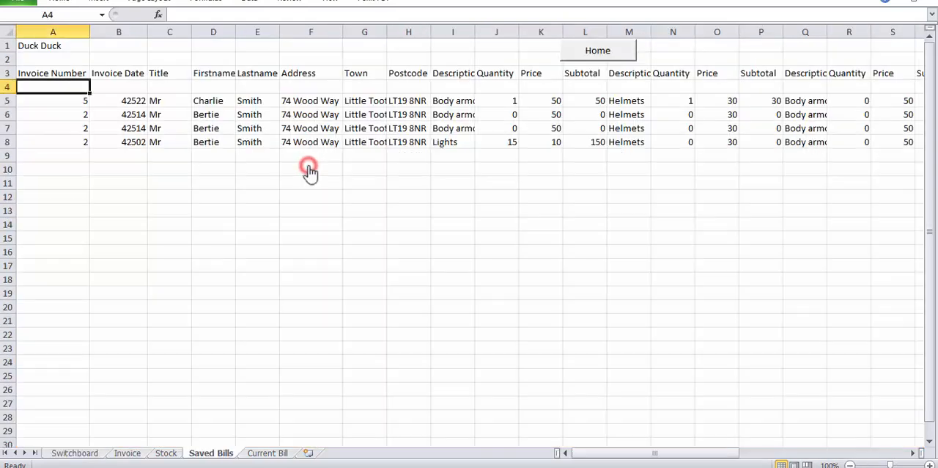
{"action": "left_click", "coordinate": [613, 53]}
{"action": "left_click", "coordinate": [488, 164]}
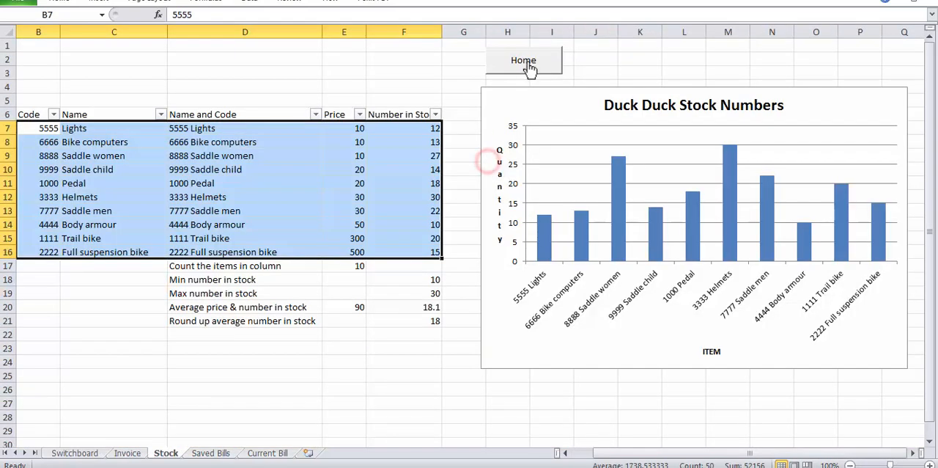
{"action": "left_click", "coordinate": [540, 57]}
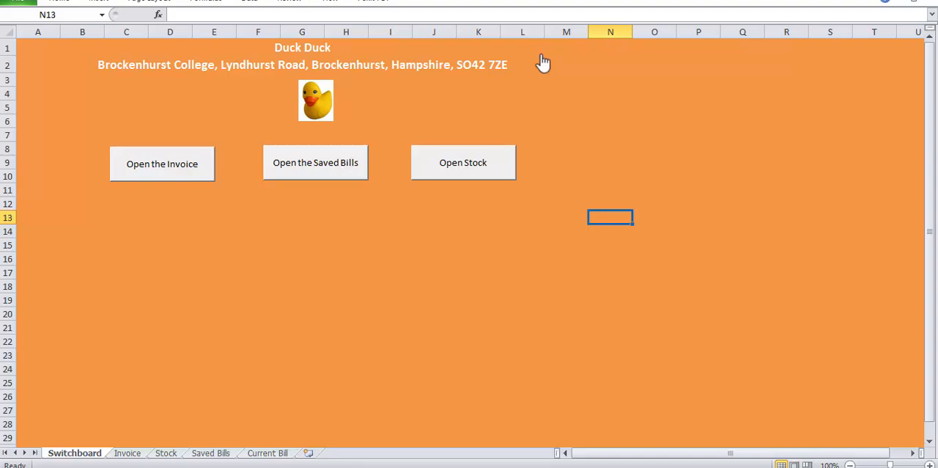
Open the code of the Invoice macro behind the Open the Invoice button and examine its sheet selection line
{"action": "right_click", "coordinate": [180, 176]}
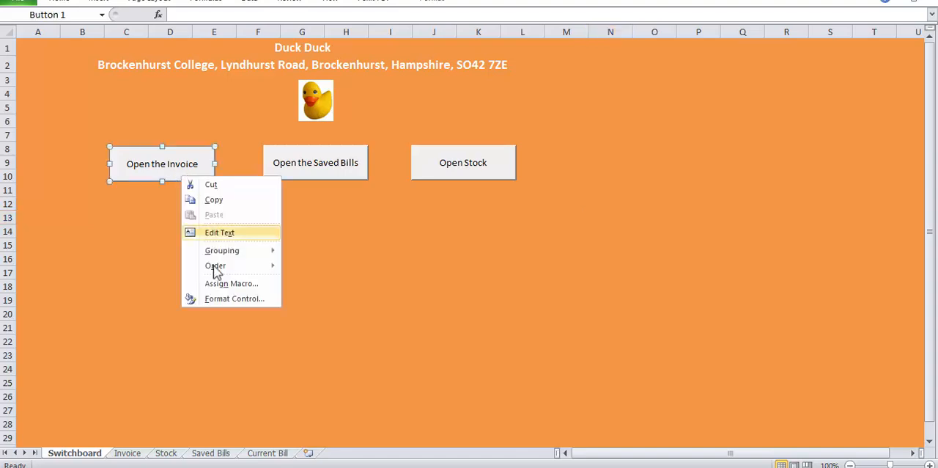
{"action": "left_click", "coordinate": [220, 283]}
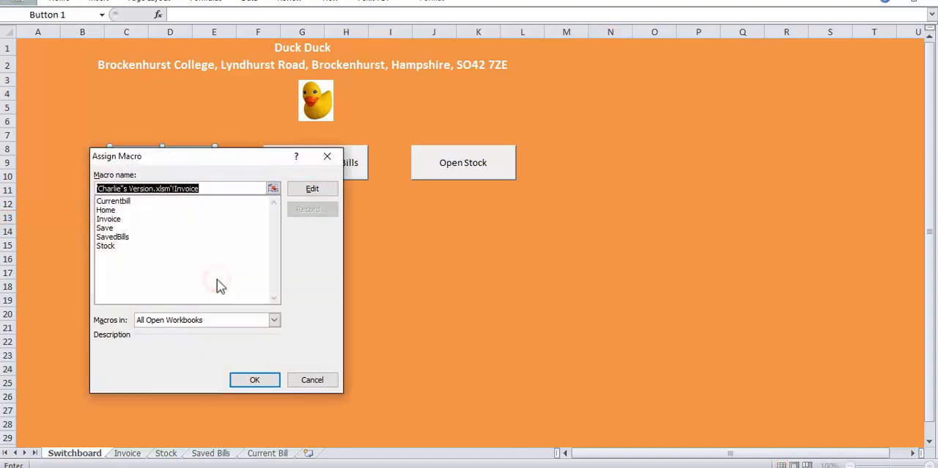
{"action": "left_click", "coordinate": [118, 218]}
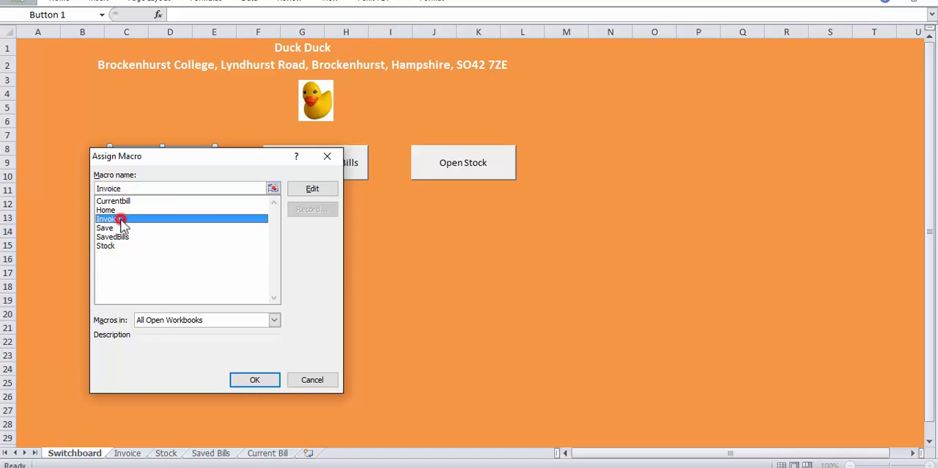
{"action": "left_click", "coordinate": [312, 188]}
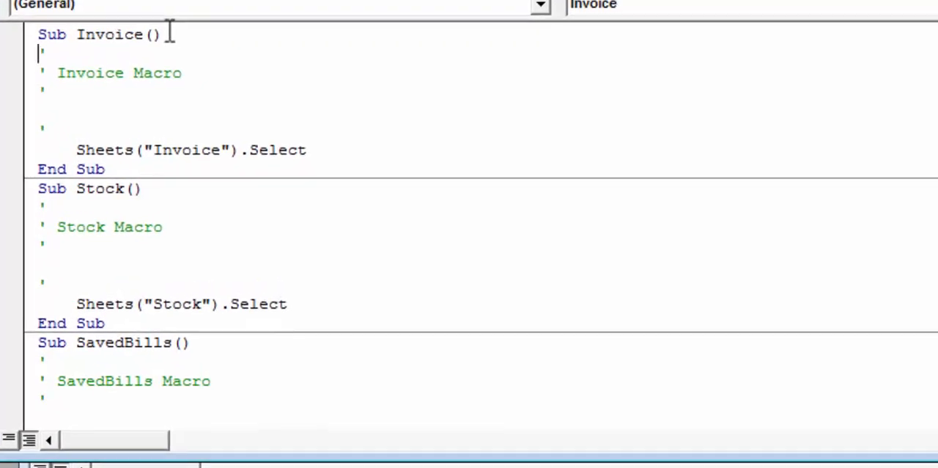
{"action": "left_click_drag", "start_coordinate": [308, 149], "coordinate": [162, 149]}
{"action": "left_click", "coordinate": [213, 150]}
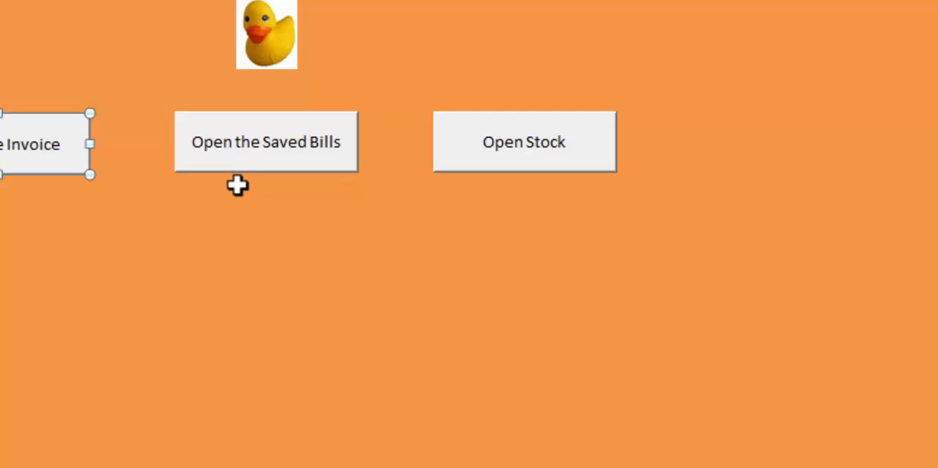
{"action": "left_click", "coordinate": [468, 207]}
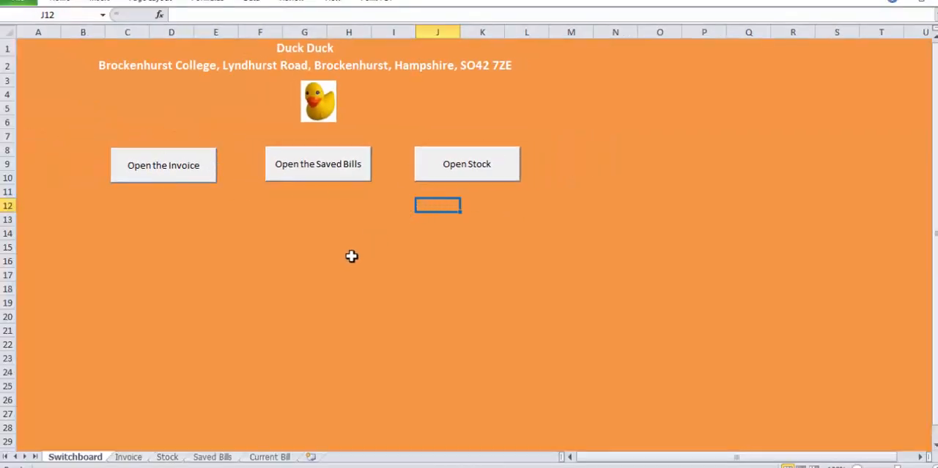
View the Invoice sheet and the bills stored on the Saved Bills sheet, and return to the Invoice sheet
{"action": "left_click", "coordinate": [132, 456]}
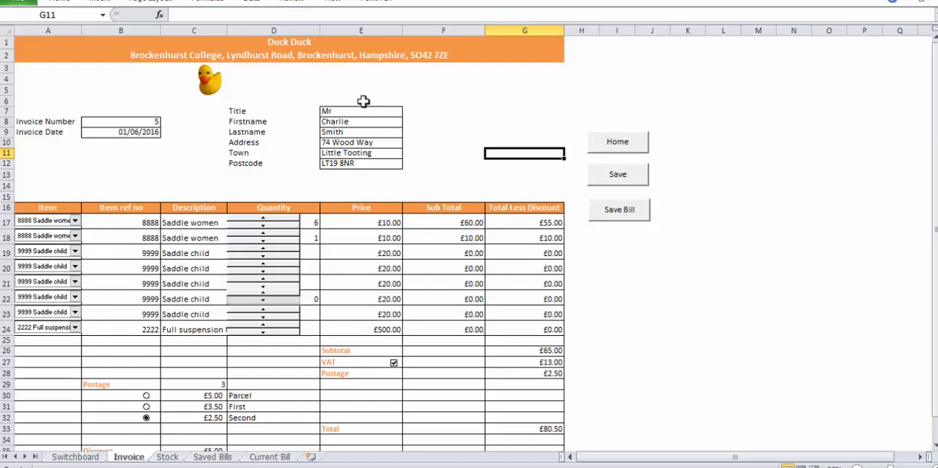
{"action": "left_click", "coordinate": [214, 457]}
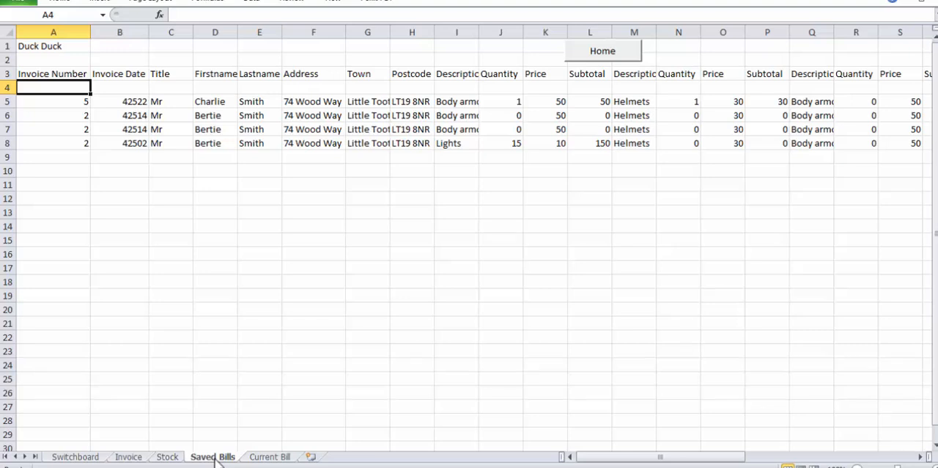
{"action": "left_click", "coordinate": [129, 456]}
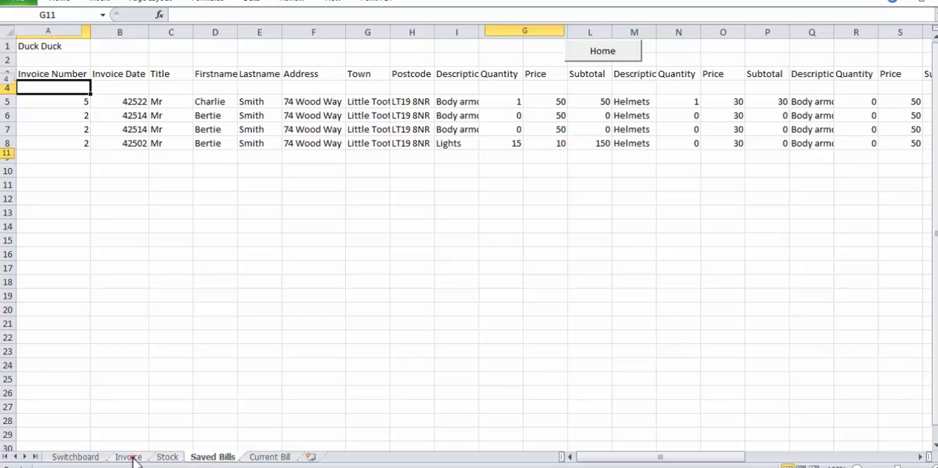
Replace the customer's first name in cell E8 of the invoice
{"action": "left_click", "coordinate": [341, 122]}
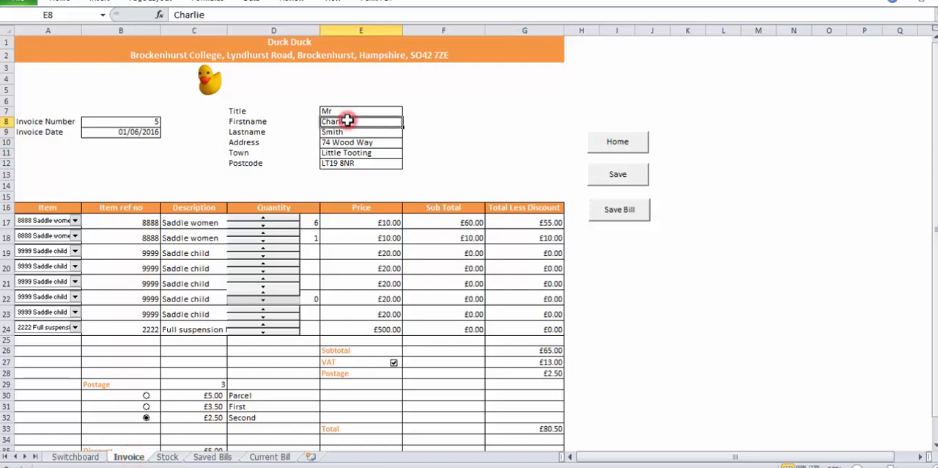
{"action": "type", "text": "Archie"}
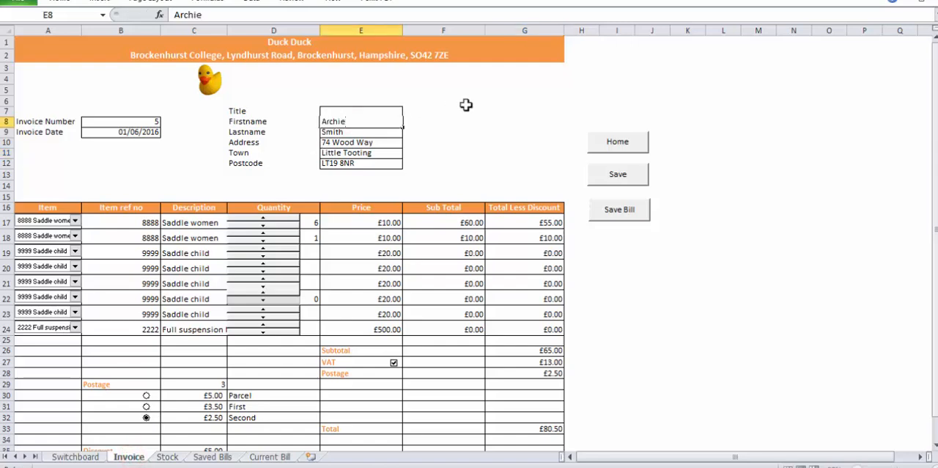
{"action": "key", "text": "Return"}
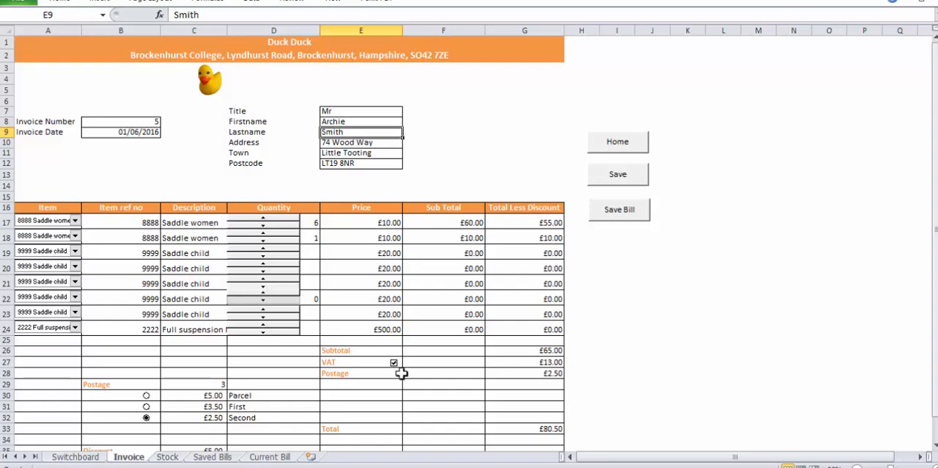
Check the invoice's row on the Current Bill sheet and store the bill in Saved Bills with the invoice's Save Bill macro
{"action": "left_click", "coordinate": [277, 458]}
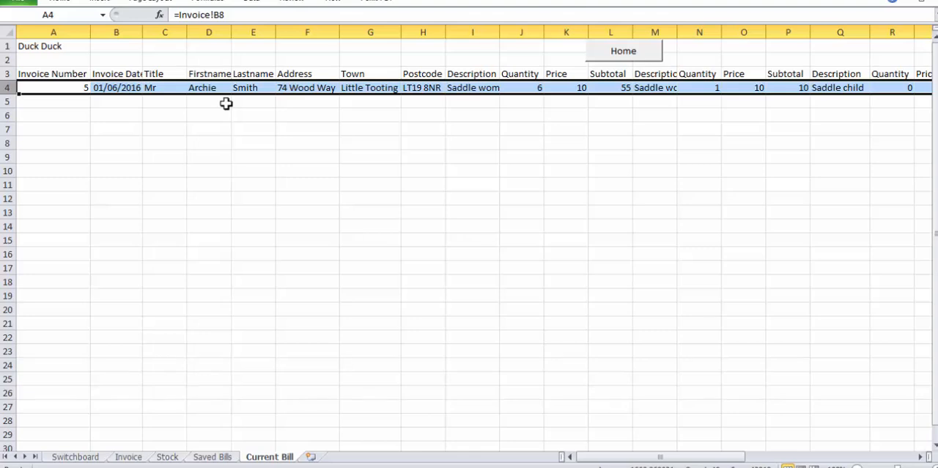
{"action": "left_click", "coordinate": [132, 456]}
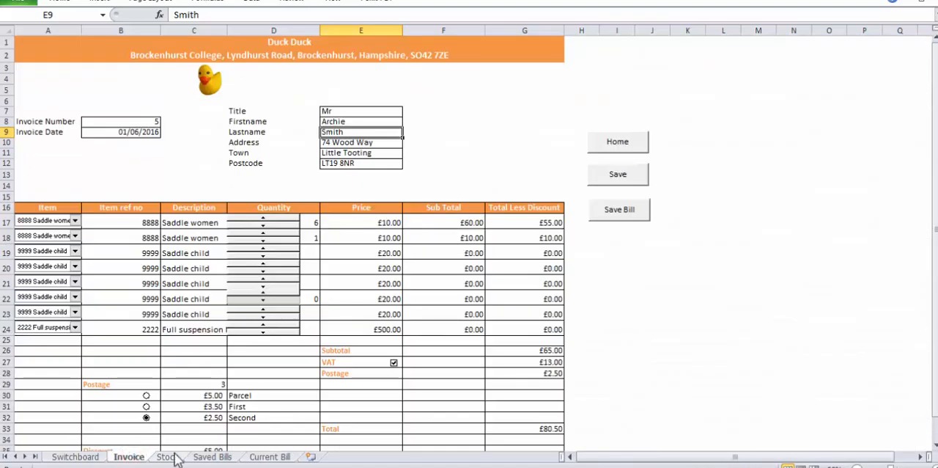
{"action": "left_click", "coordinate": [625, 211]}
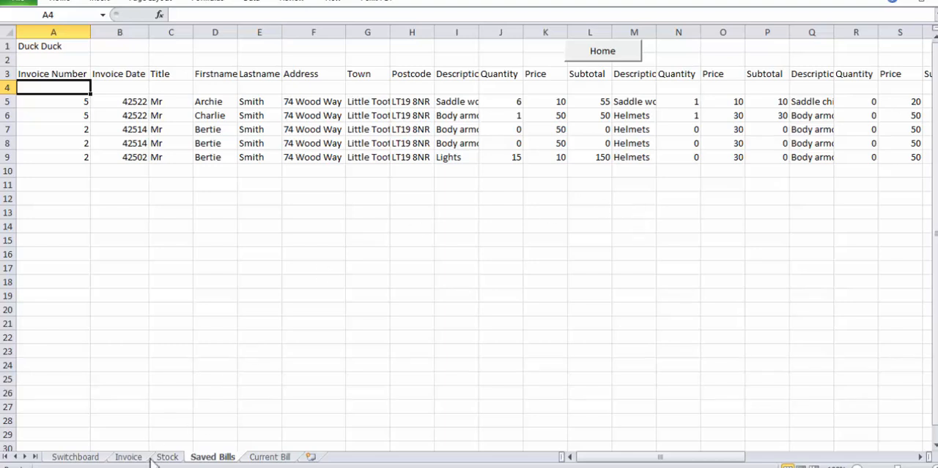
Open the code of the Currentbill macro assigned to the Save Bill button on the Invoice sheet
{"action": "left_click", "coordinate": [128, 457]}
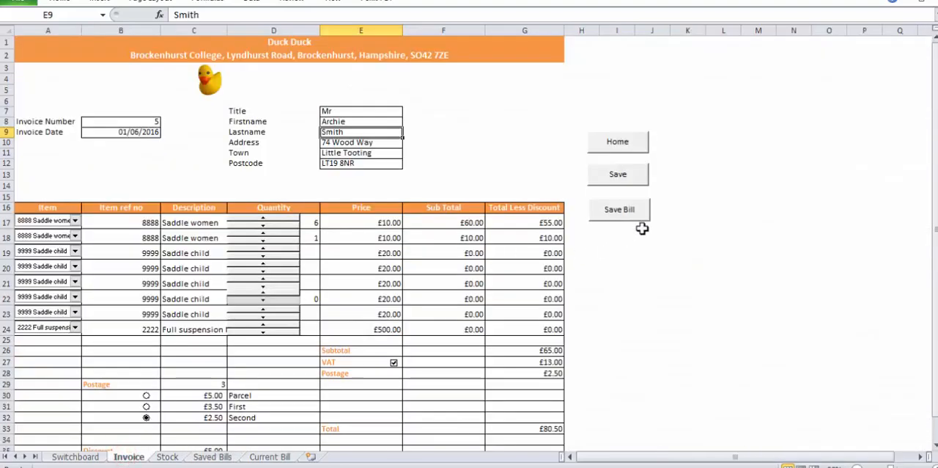
{"action": "right_click", "coordinate": [628, 210]}
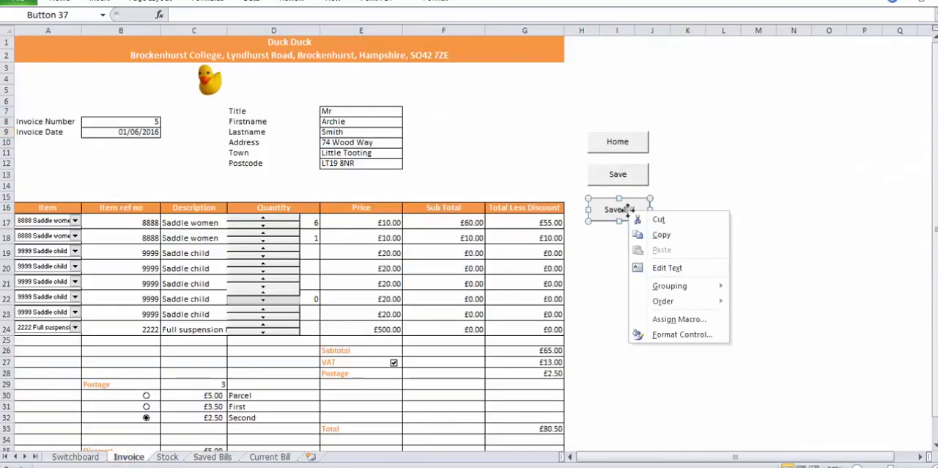
{"action": "left_click", "coordinate": [679, 319]}
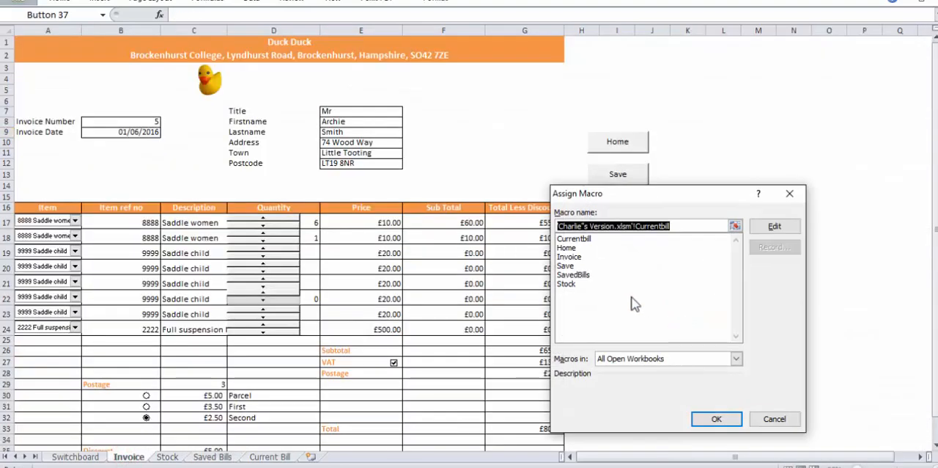
{"action": "left_click", "coordinate": [580, 284]}
{"action": "left_click", "coordinate": [573, 274]}
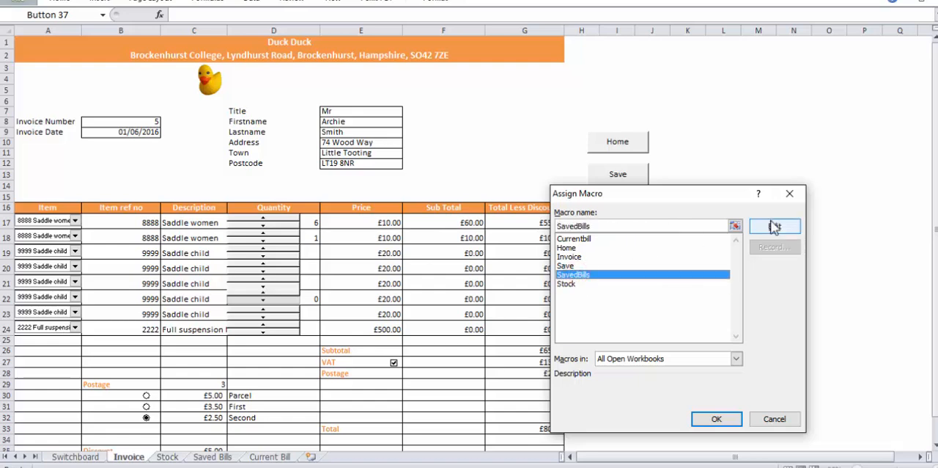
{"action": "left_click", "coordinate": [607, 239]}
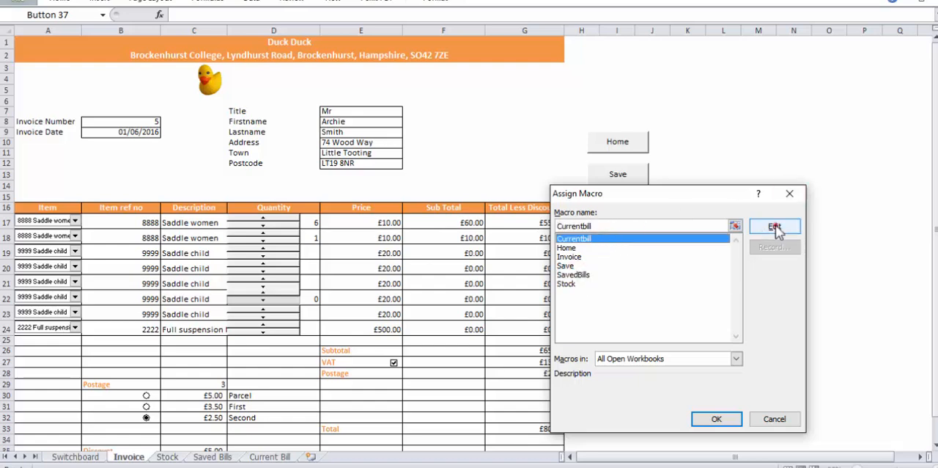
{"action": "left_click", "coordinate": [777, 228]}
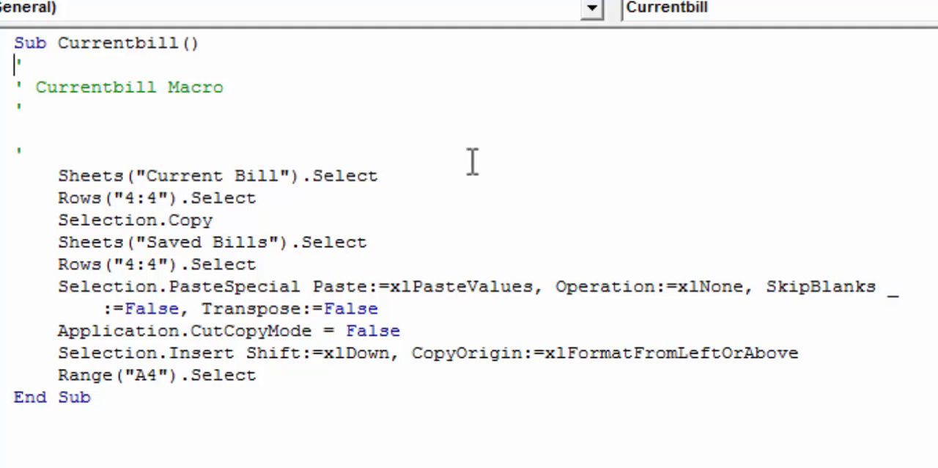
Examine the Currentbill code lines that select the Current Bill sheet and copy its row, and return to the Invoice sheet
{"action": "left_click_drag", "start_coordinate": [382, 174], "coordinate": [60, 192]}
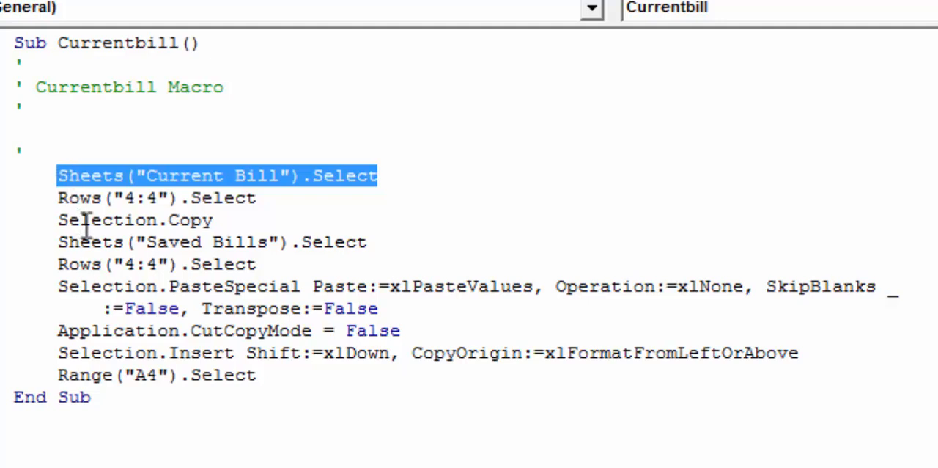
{"action": "left_click", "coordinate": [212, 220]}
{"action": "left_click_drag", "start_coordinate": [209, 221], "coordinate": [64, 229]}
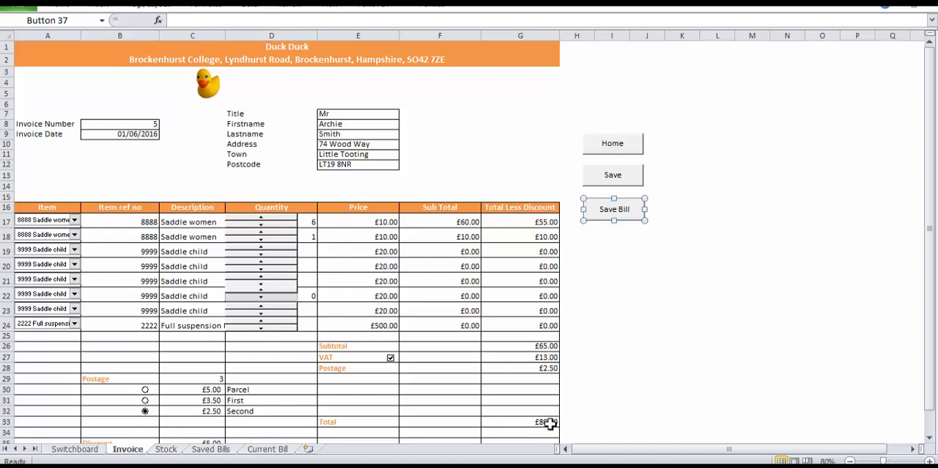
{"action": "left_click", "coordinate": [593, 412]}
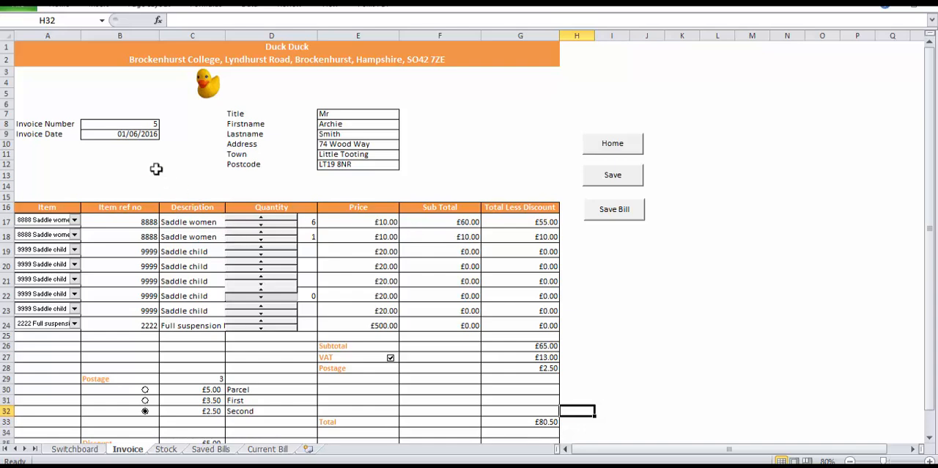
Switch the item on the first invoice line to 1000 Pedal and back to 8888 Saddle women
{"action": "left_click", "coordinate": [74, 220]}
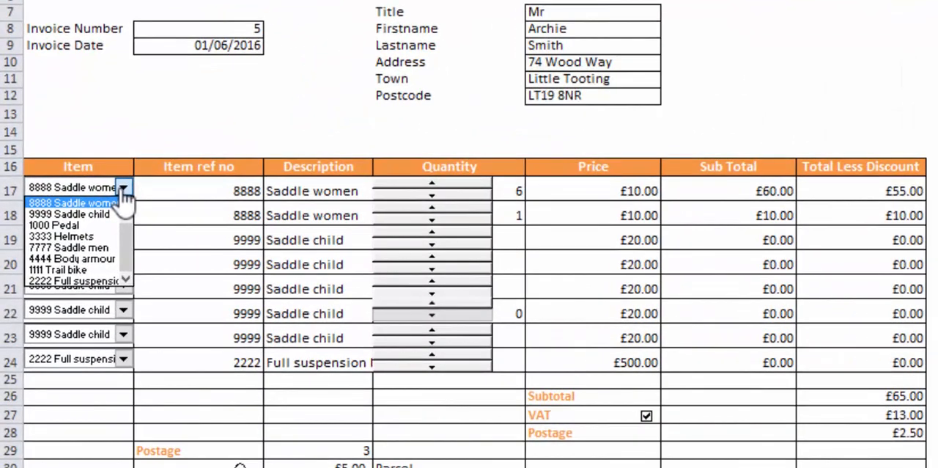
{"action": "left_click_drag", "start_coordinate": [126, 236], "coordinate": [124, 212]}
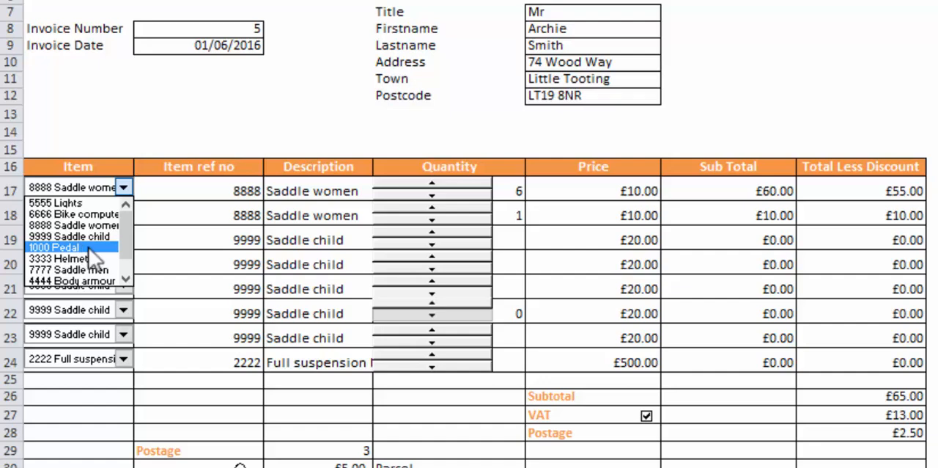
{"action": "left_click", "coordinate": [59, 248]}
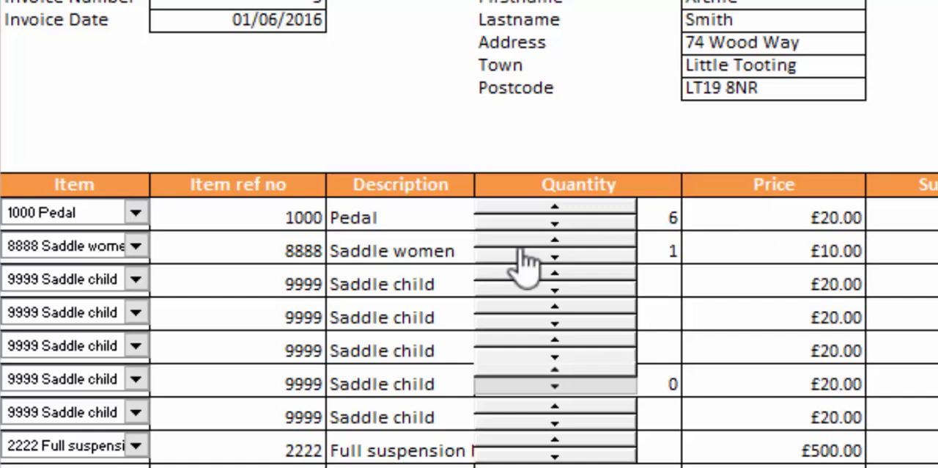
{"action": "left_click", "coordinate": [135, 212]}
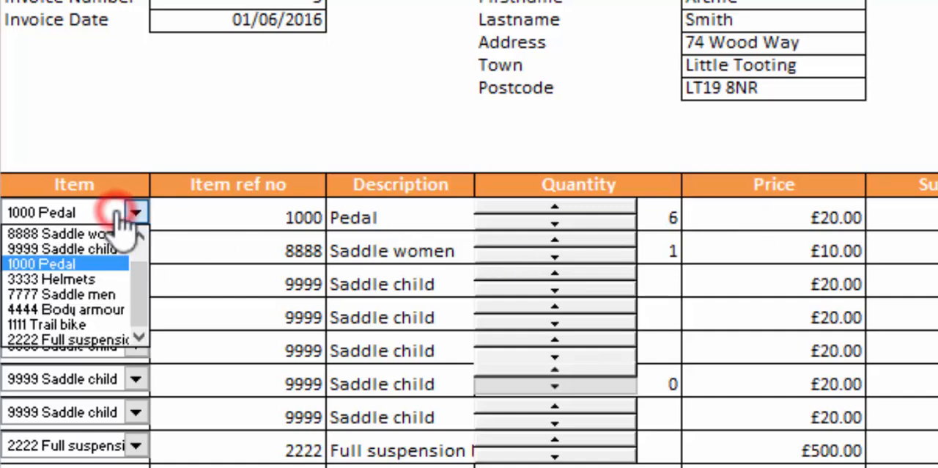
{"action": "left_click", "coordinate": [81, 233]}
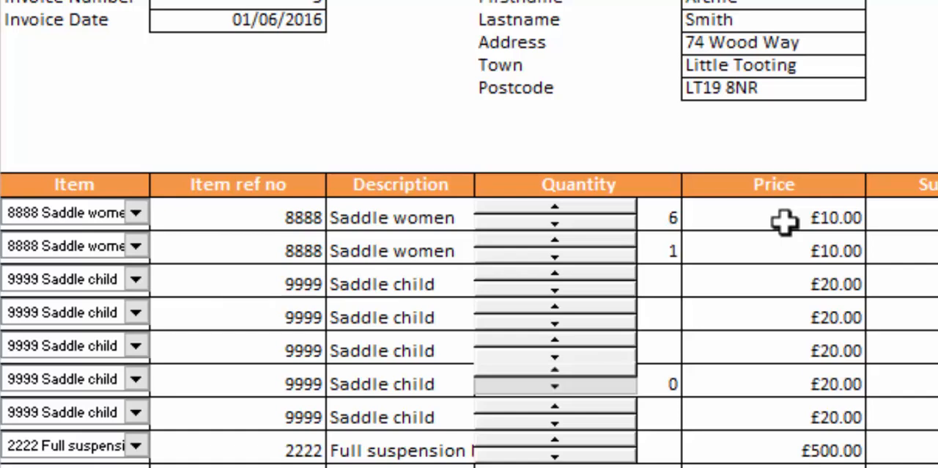
Display the formulas on the Invoice sheet to examine the item reference and description lookups
{"action": "key", "text": "ctrl+grave"}
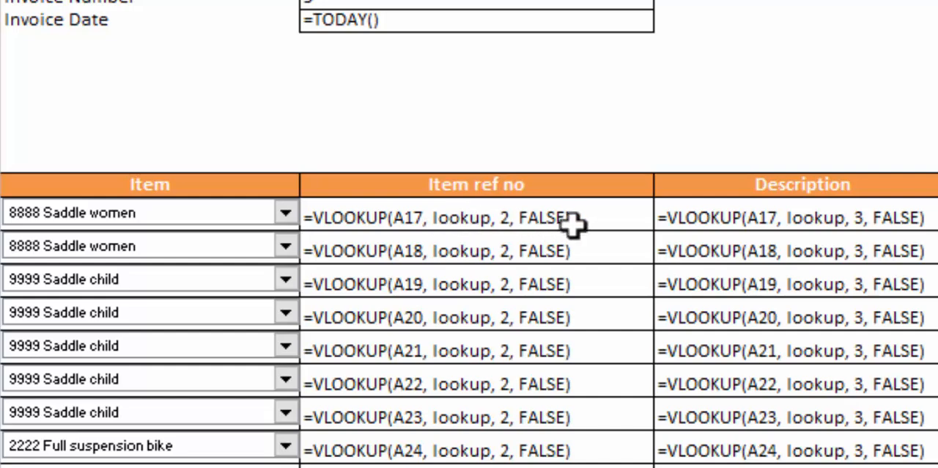
Examine the item reference lookup in B17, highlight its lookup range A7:F17 on the Stock sheet, and return to the Invoice sheet
{"action": "double_click", "coordinate": [601, 217]}
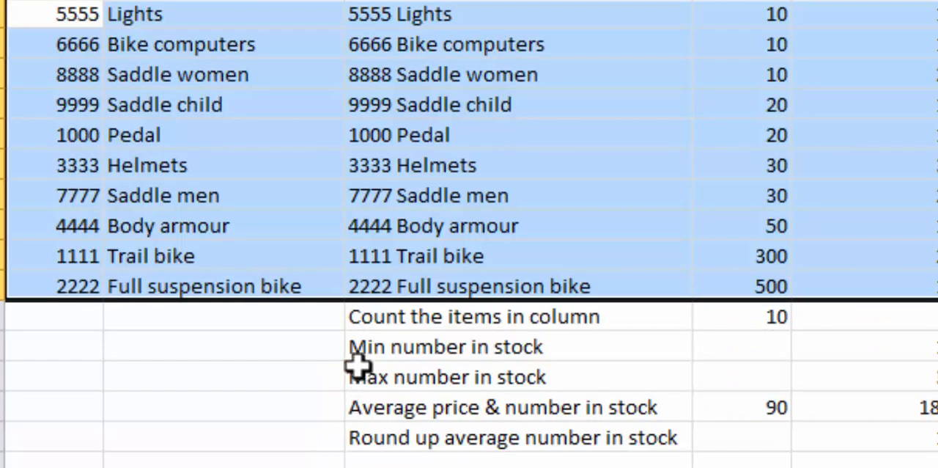
{"action": "left_click", "coordinate": [102, 13]}
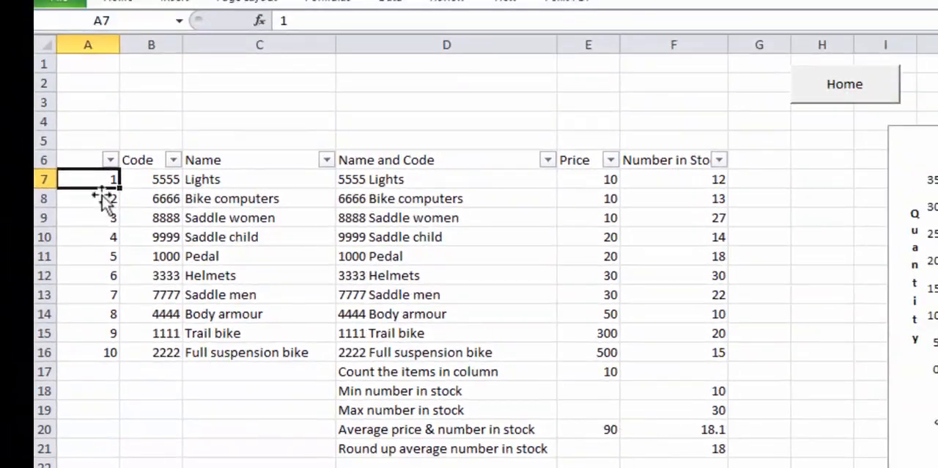
{"action": "left_click_drag", "start_coordinate": [75, 178], "coordinate": [690, 372]}
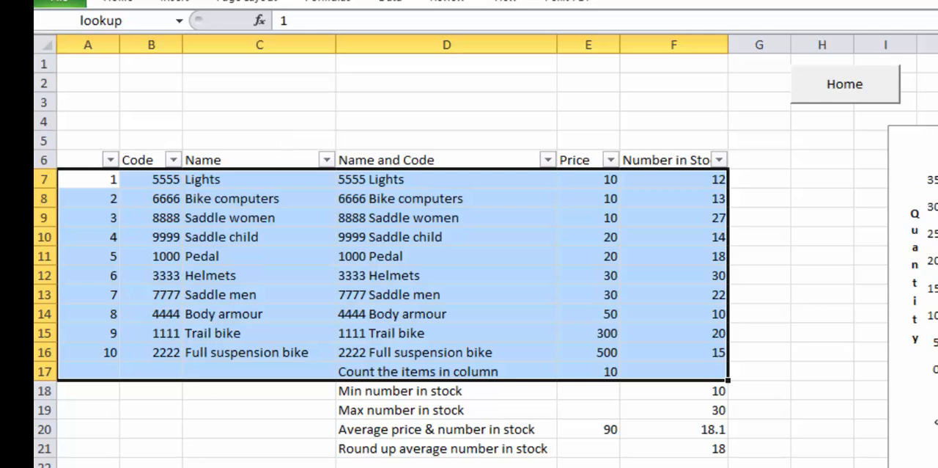
{"action": "left_click", "coordinate": [220, 466]}
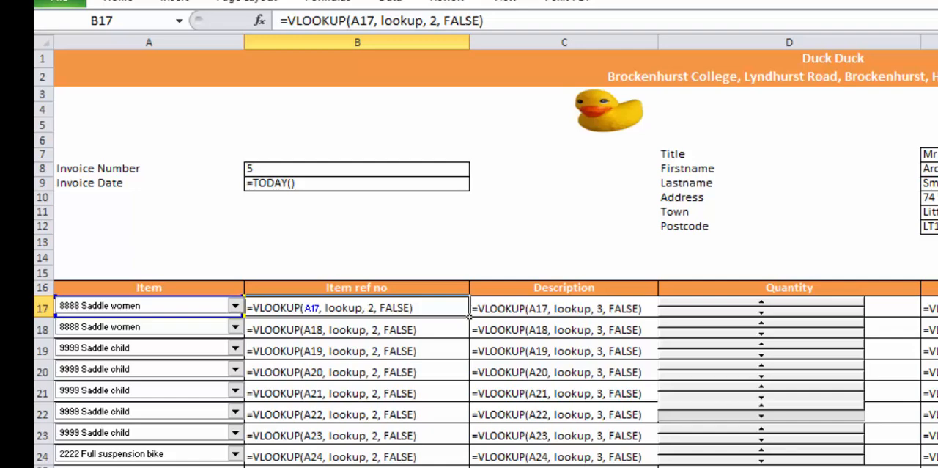
Hide the formulas and trace the Saddle women name, combined name and code on the Stock sheet before returning to the Invoice sheet
{"action": "key", "text": "ctrl+grave"}
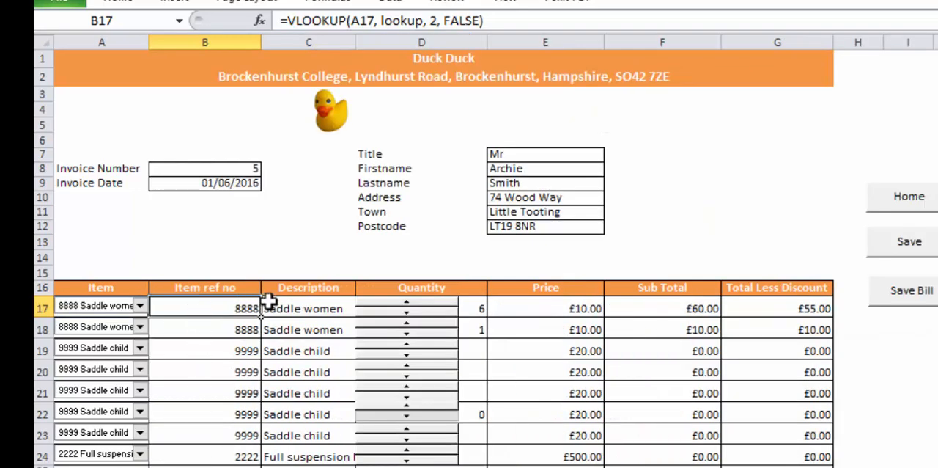
{"action": "left_click", "coordinate": [205, 466]}
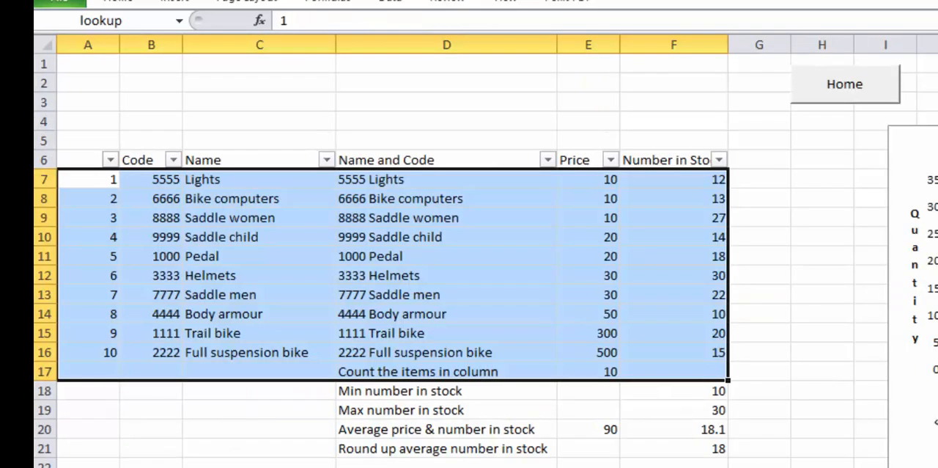
{"action": "left_click", "coordinate": [211, 218]}
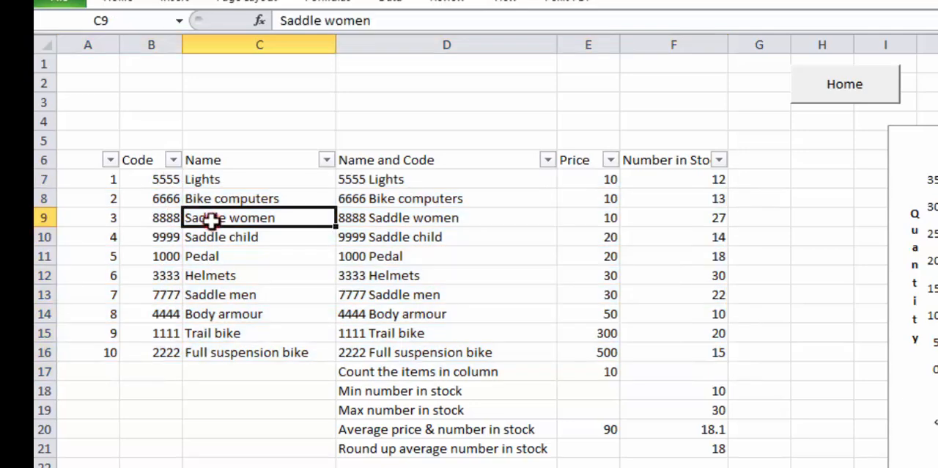
{"action": "left_click", "coordinate": [378, 218]}
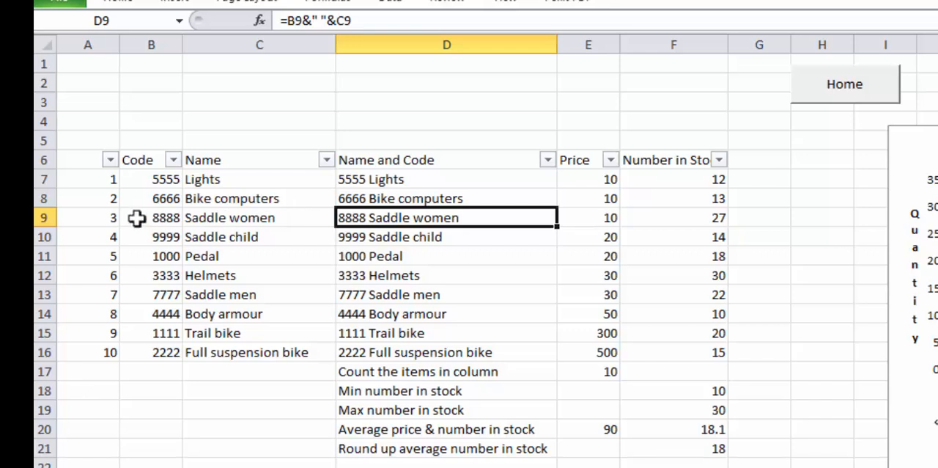
{"action": "left_click", "coordinate": [174, 218]}
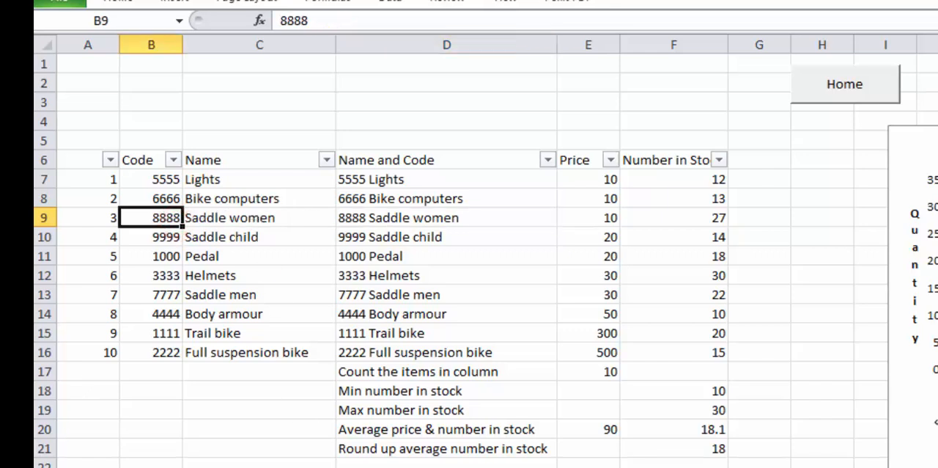
{"action": "key", "text": "ctrl+Page_Up"}
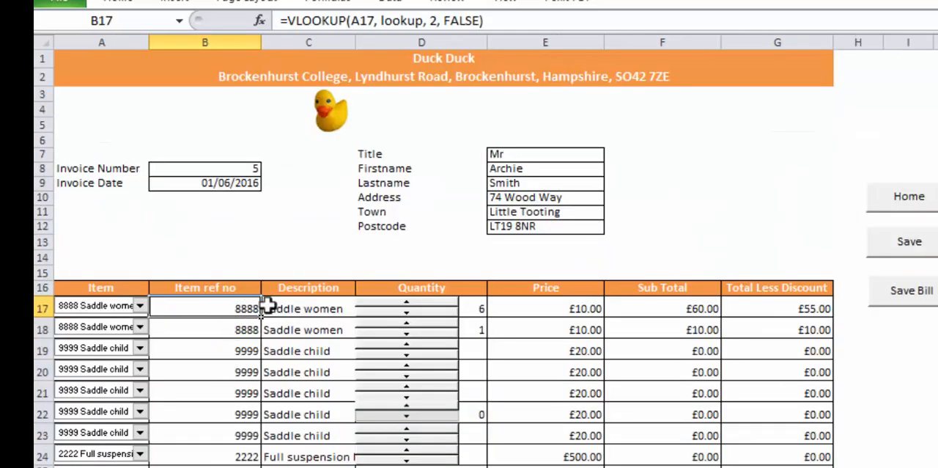
Display the formulas on the Invoice sheet and examine the Description lookup in C17
{"action": "key", "text": "ctrl+grave"}
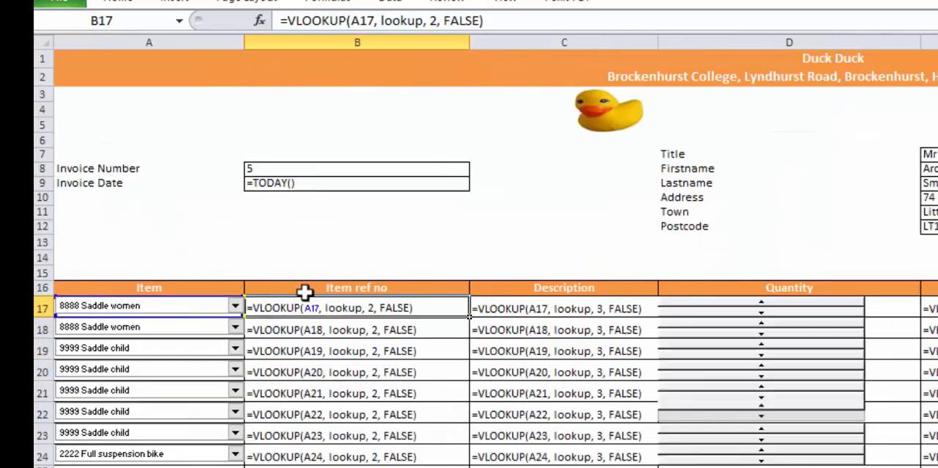
{"action": "left_click", "coordinate": [560, 307]}
{"action": "left_click", "coordinate": [736, 255]}
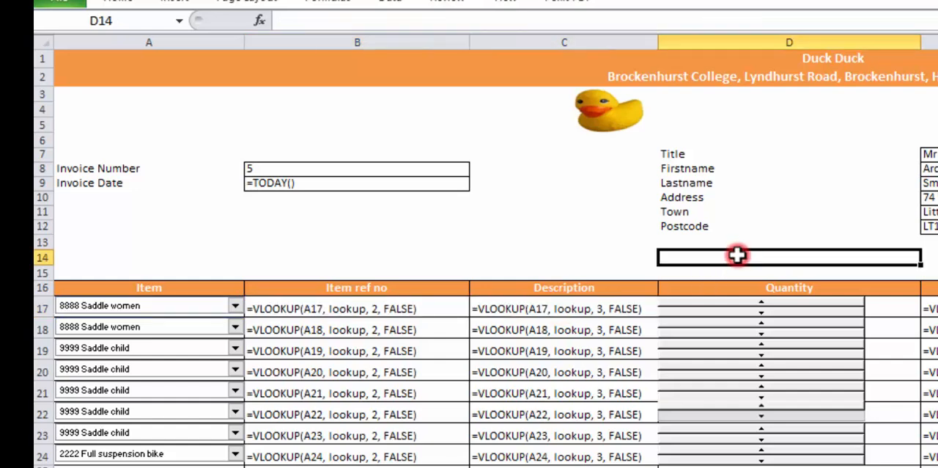
{"action": "double_click", "coordinate": [628, 307]}
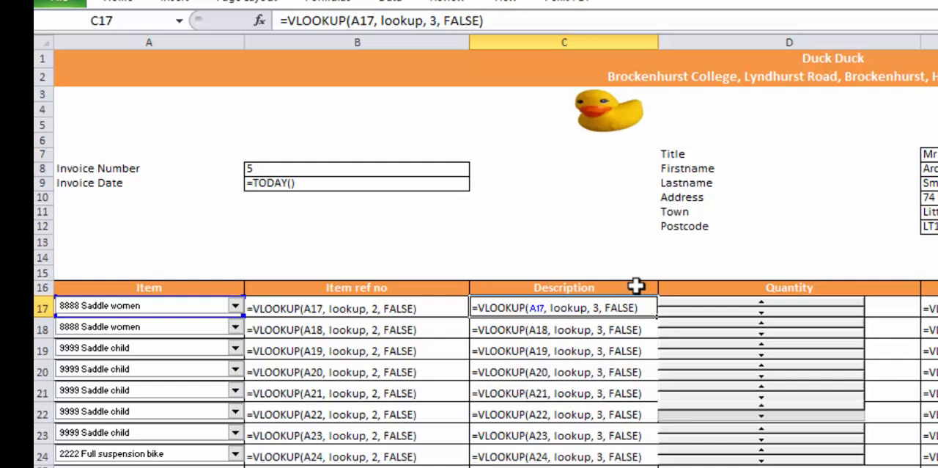
Hide the formulas, trace the Saddle women row across the first three lookup columns on the Stock sheet, and return to the Invoice sheet
{"action": "key", "text": "ctrl+grave"}
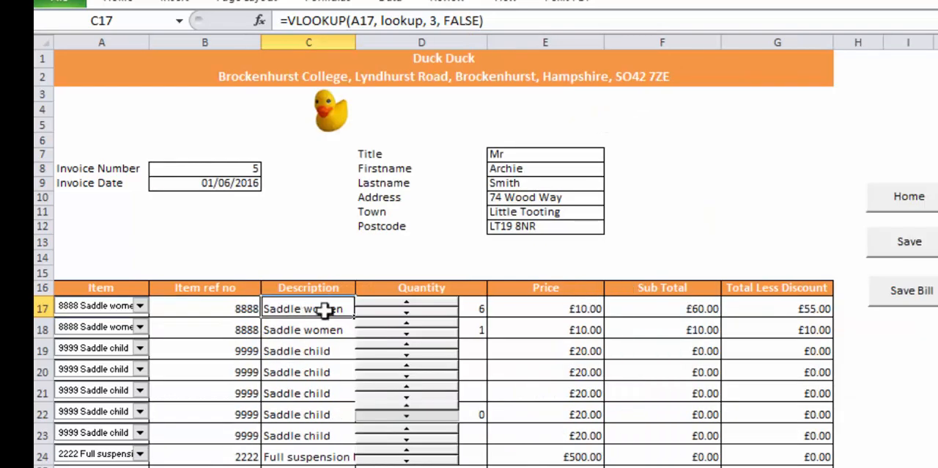
{"action": "key", "text": "ctrl+Page_Down"}
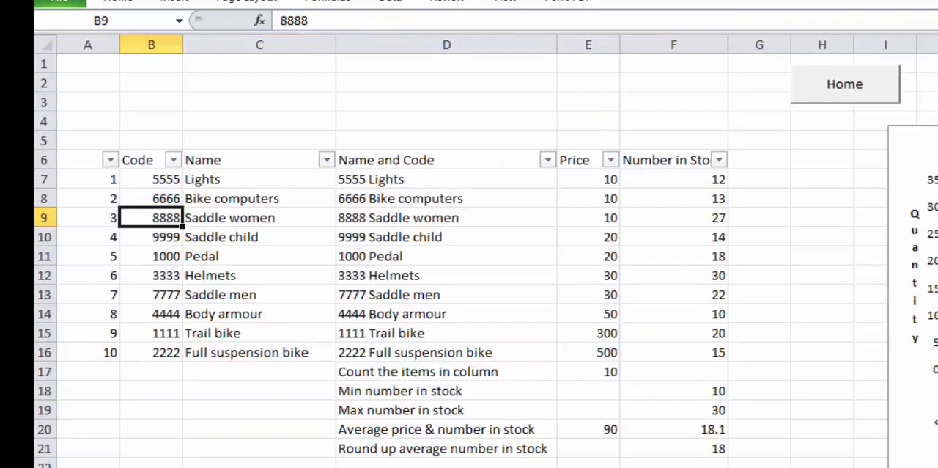
{"action": "left_click", "coordinate": [86, 217]}
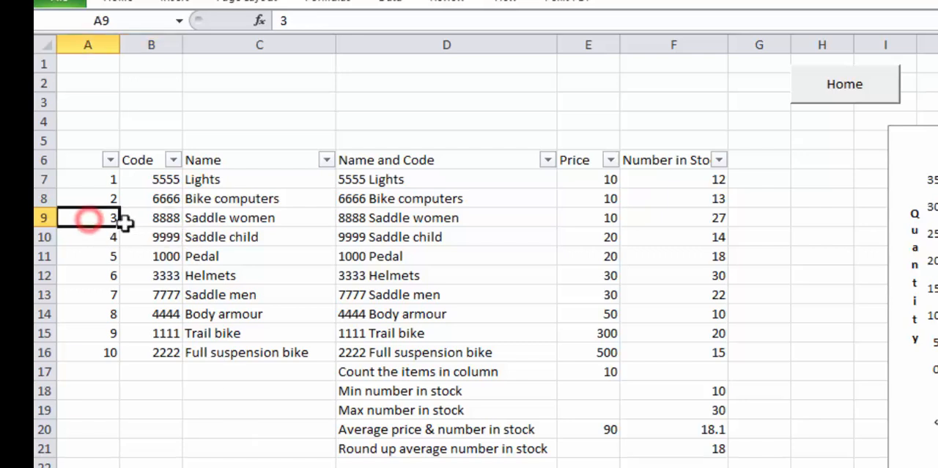
{"action": "left_click", "coordinate": [150, 217]}
{"action": "left_click", "coordinate": [235, 215]}
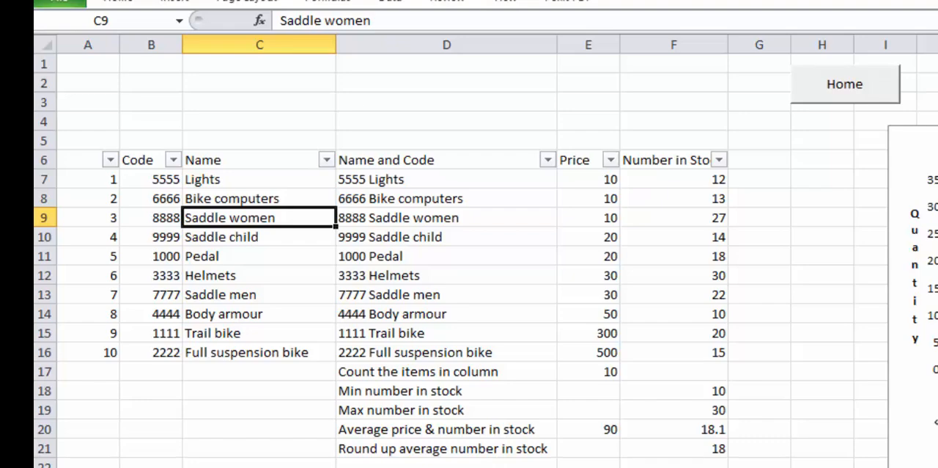
{"action": "left_click", "coordinate": [490, 467]}
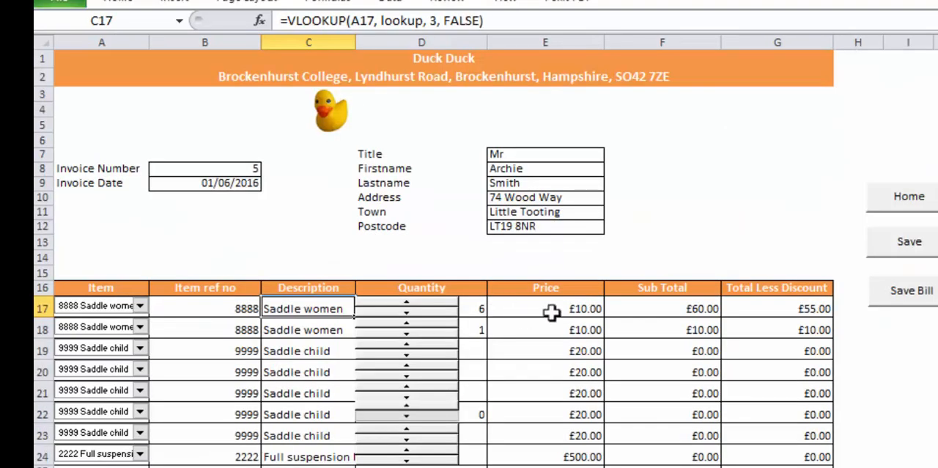
Display the formulas on the Invoice sheet, examine the Price lookup in E17, and hide the formulas again
{"action": "key", "text": "ctrl+grave"}
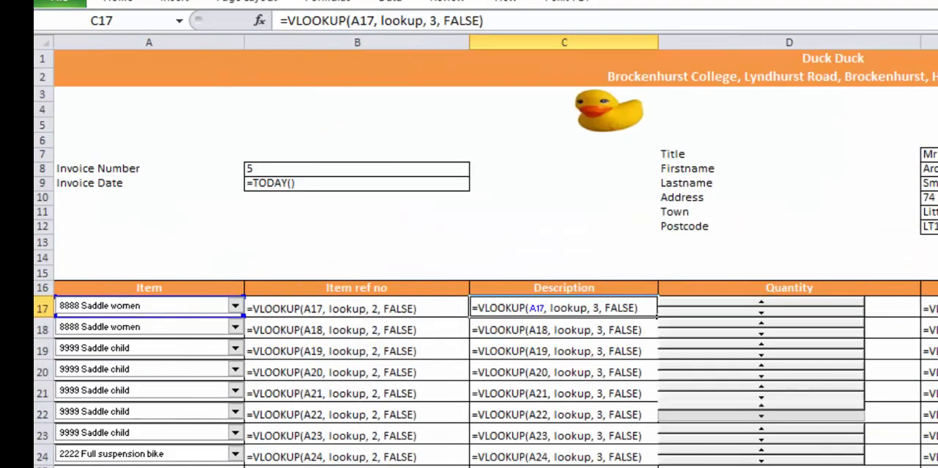
{"action": "left_click", "coordinate": [932, 308]}
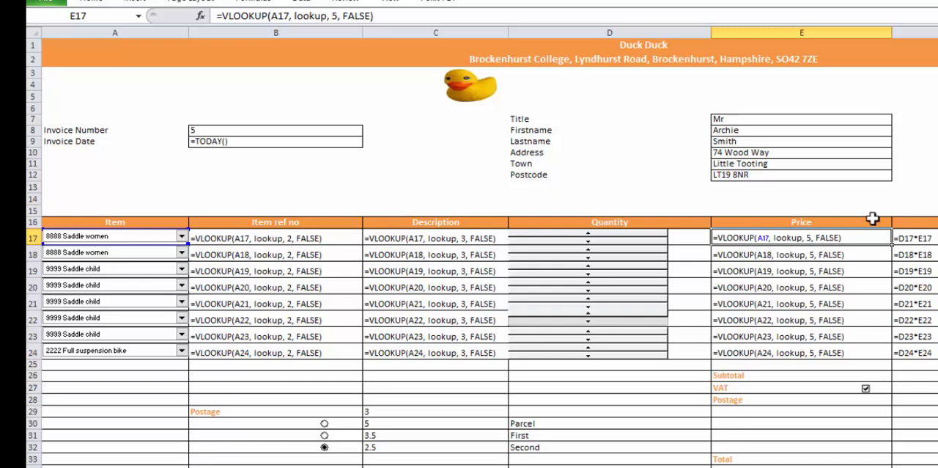
{"action": "key", "text": "ctrl+grave"}
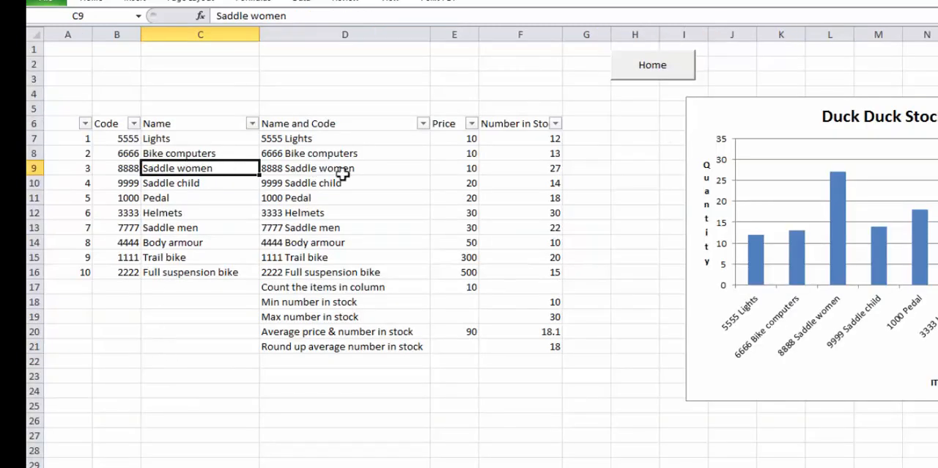
Trace the Saddle women row across to its Price column on the Stock sheet and return to the Invoice sheet
{"action": "left_click", "coordinate": [307, 173]}
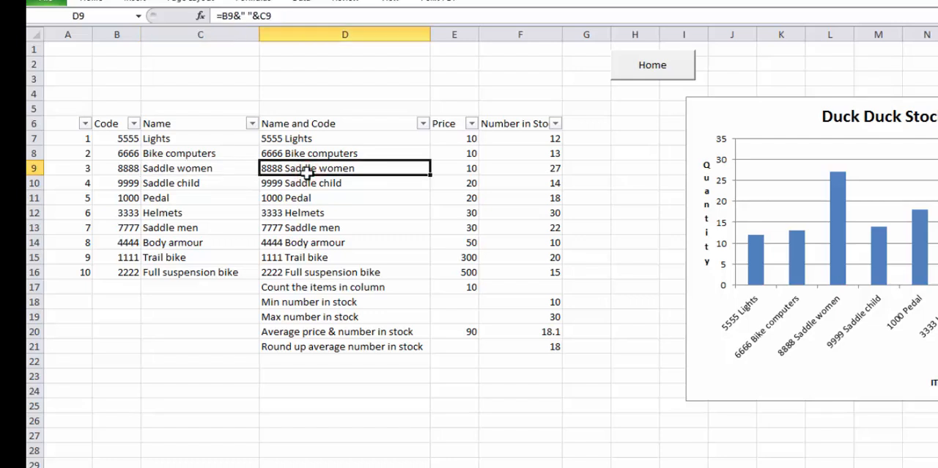
{"action": "left_click", "coordinate": [88, 168]}
{"action": "key", "text": "Right"}
{"action": "key", "text": "Right"}
{"action": "key", "text": "Right"}
{"action": "key", "text": "Right"}
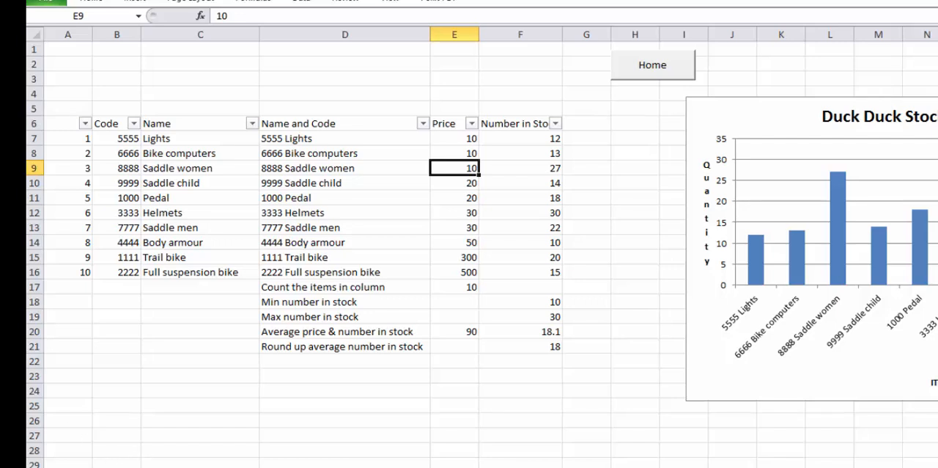
{"action": "left_click", "coordinate": [150, 466]}
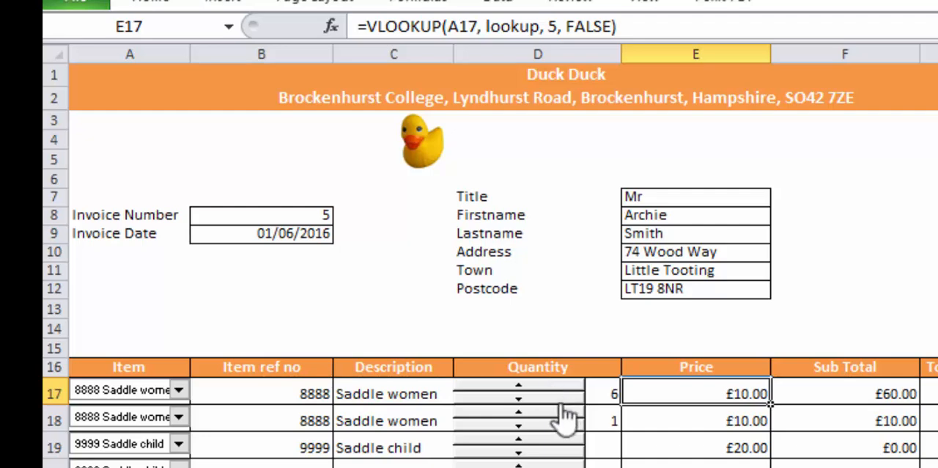
Step the quantity on the first invoice line up to 9, down to 3, and back to 6
{"action": "left_click", "coordinate": [558, 389]}
{"action": "left_click", "coordinate": [561, 394]}
{"action": "left_click", "coordinate": [561, 394]}
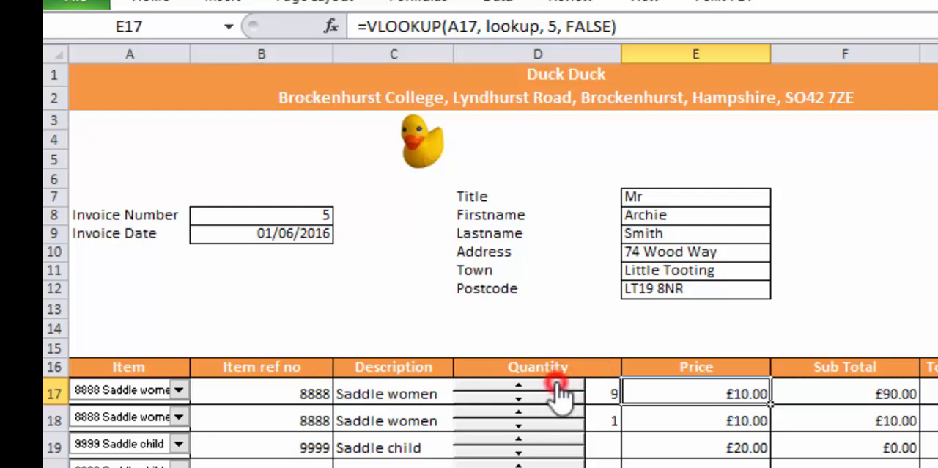
{"action": "left_click", "coordinate": [562, 399]}
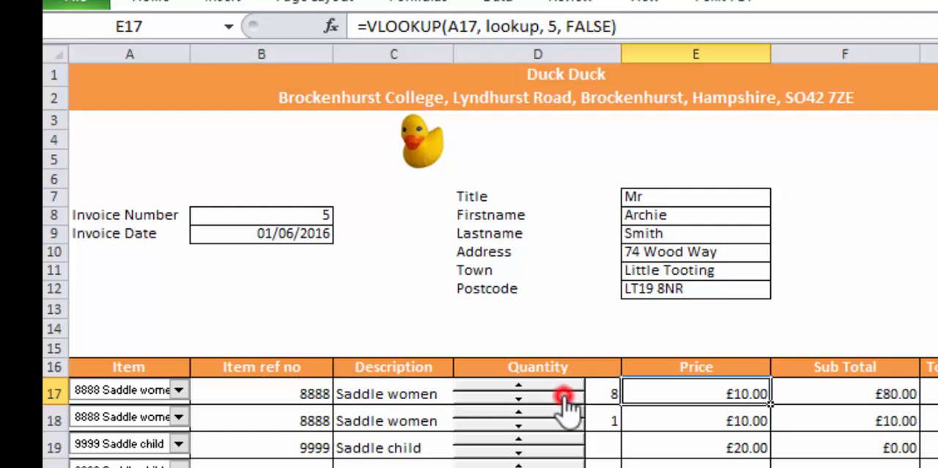
{"action": "left_click", "coordinate": [566, 402]}
{"action": "left_click", "coordinate": [565, 399]}
{"action": "left_click", "coordinate": [565, 399]}
{"action": "left_click", "coordinate": [565, 400]}
{"action": "left_click", "coordinate": [564, 400]}
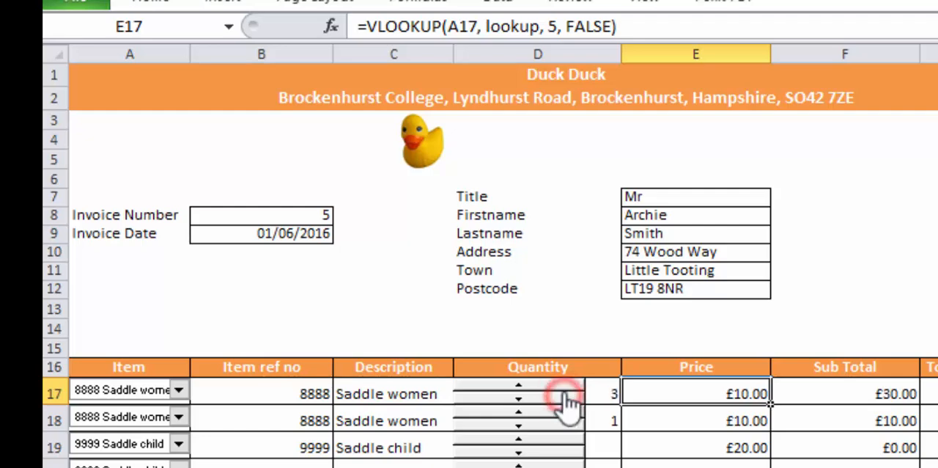
{"action": "left_click", "coordinate": [557, 383]}
{"action": "left_click", "coordinate": [558, 383]}
{"action": "left_click", "coordinate": [559, 383]}
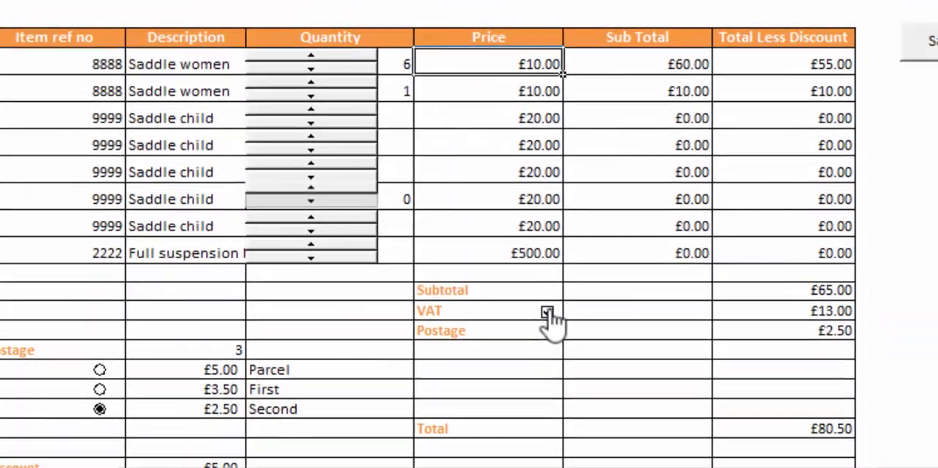
Toggle the VAT checkbox on the invoice and leave it cleared
{"action": "left_click", "coordinate": [523, 276]}
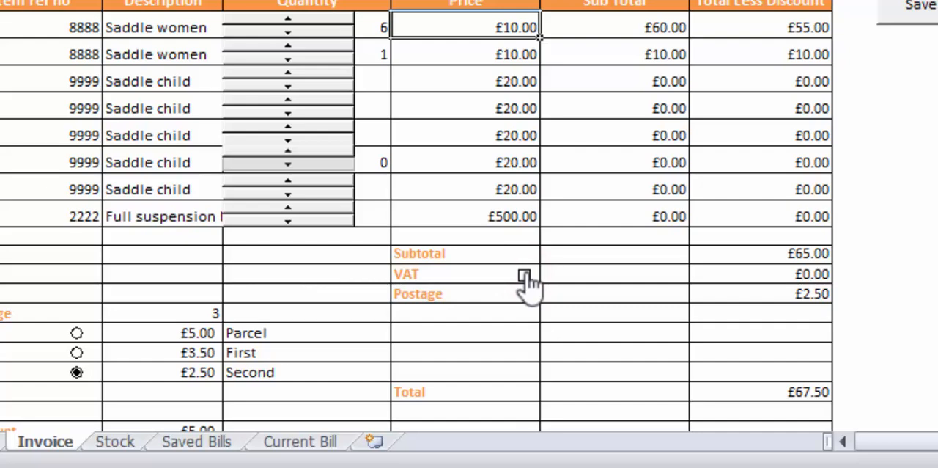
{"action": "left_click", "coordinate": [524, 276]}
{"action": "left_click", "coordinate": [523, 276]}
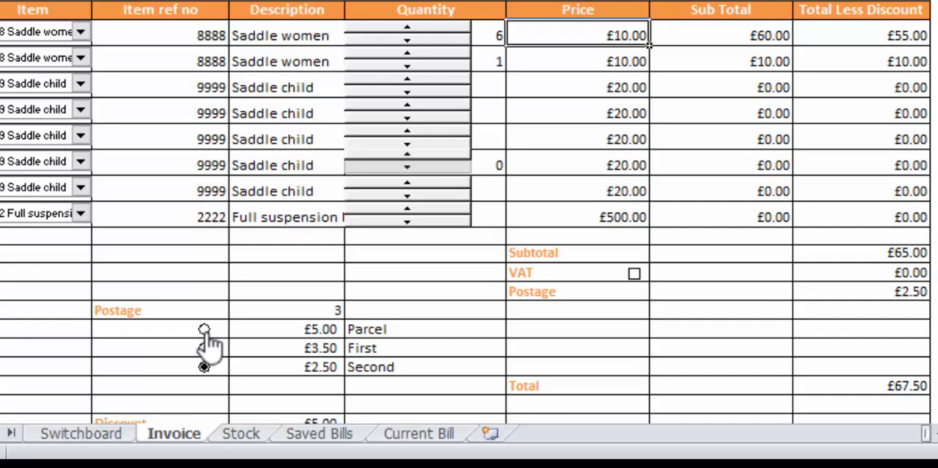
Switch the postage option to Parcel and First, and back to Second
{"action": "left_click", "coordinate": [205, 331]}
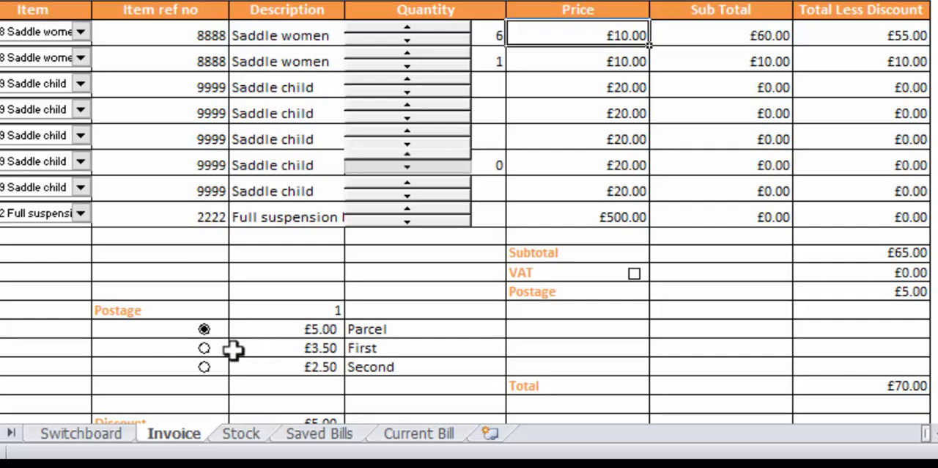
{"action": "left_click", "coordinate": [204, 348]}
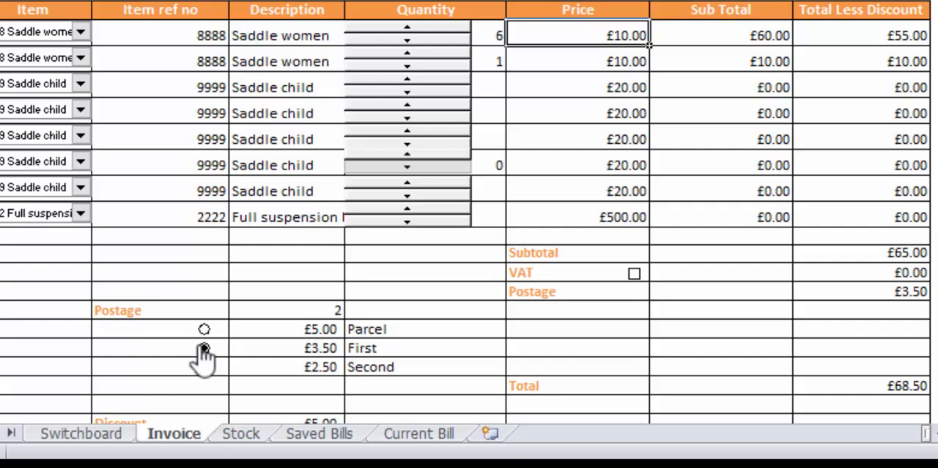
{"action": "left_click", "coordinate": [204, 366]}
Display the formulas on the Invoice sheet and examine the Sub Total formula in F17
{"action": "key", "text": "ctrl+grave"}
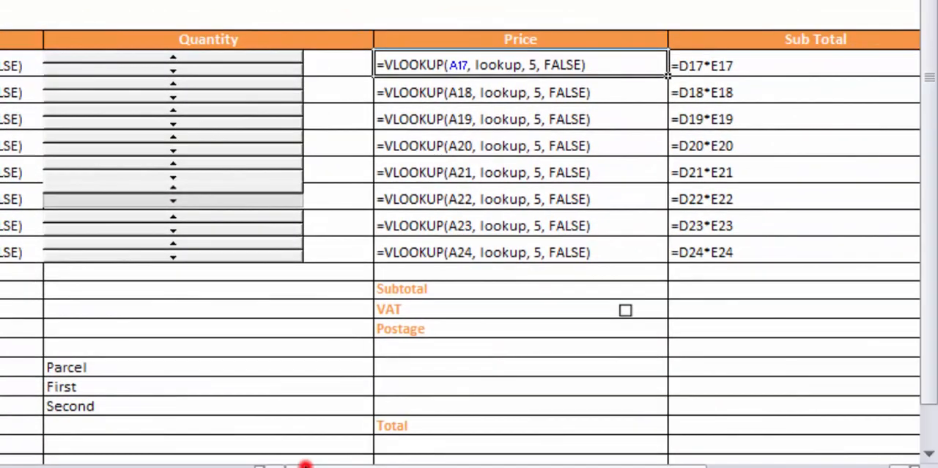
{"action": "left_click_drag", "start_coordinate": [305, 464], "coordinate": [308, 464]}
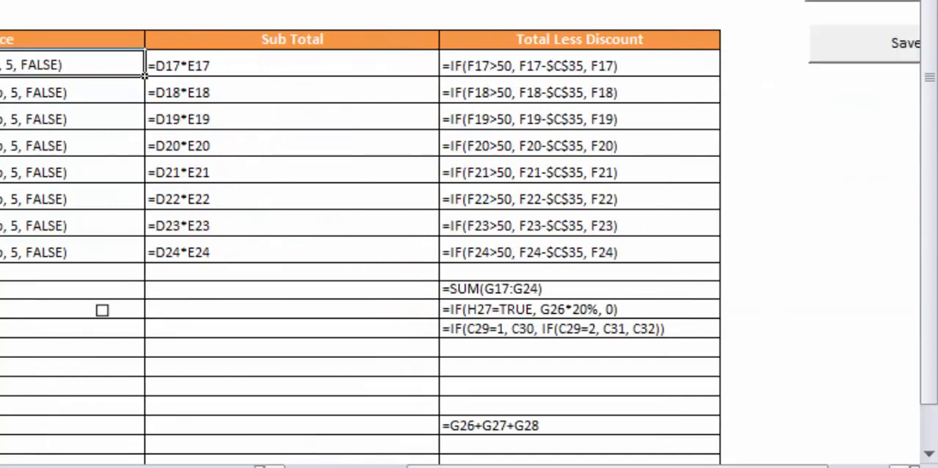
{"action": "double_click", "coordinate": [245, 64]}
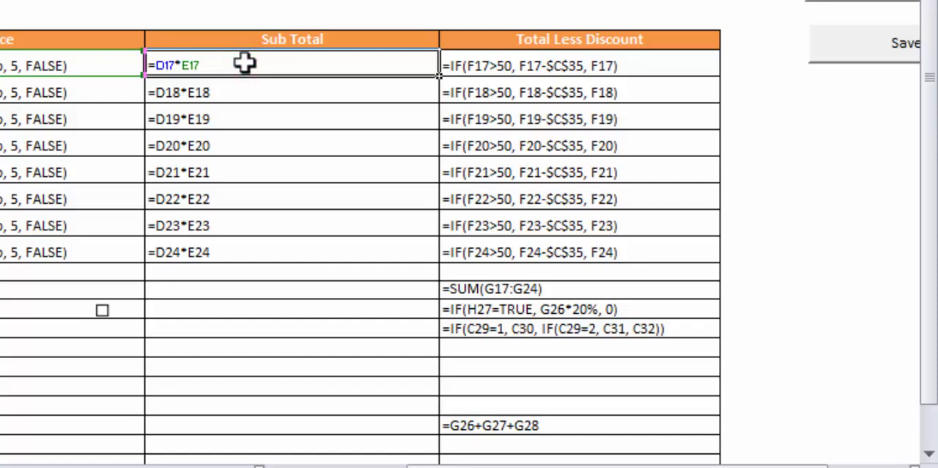
Examine the Total Less Discount formula in G17 and its absolute reference to the discount cell C35
{"action": "double_click", "coordinate": [490, 68]}
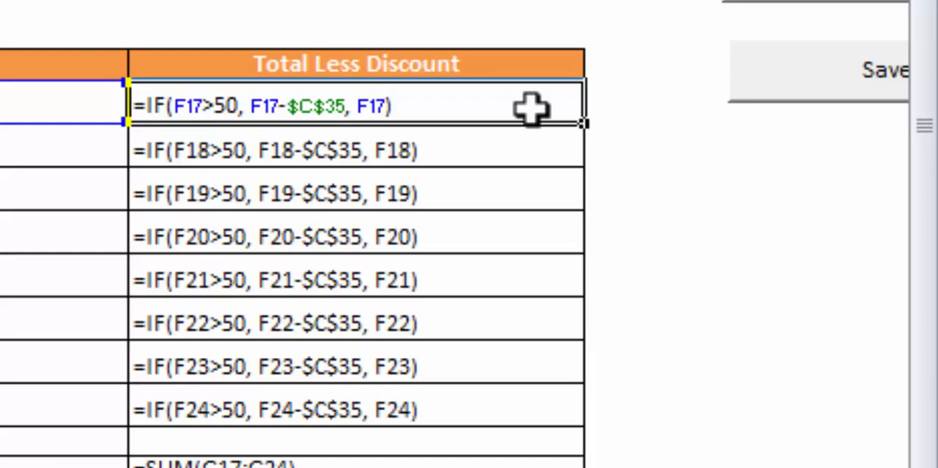
{"action": "key", "text": "ctrl+grave"}
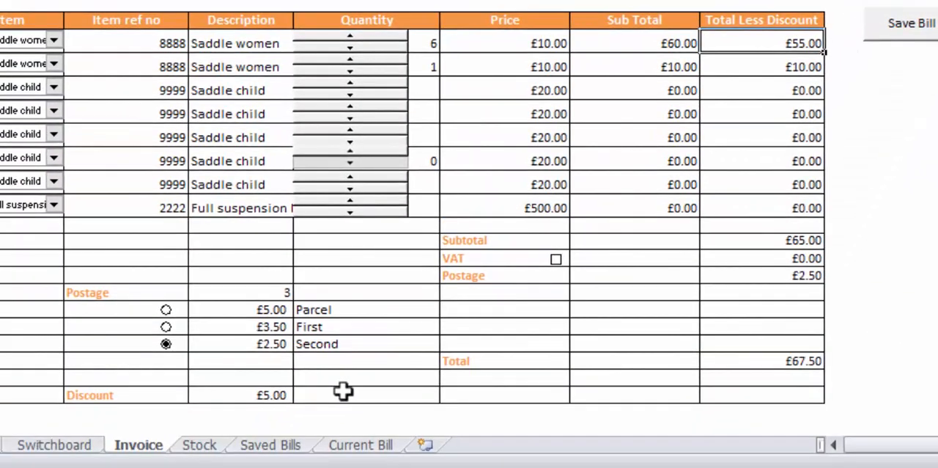
{"action": "left_click", "coordinate": [277, 394]}
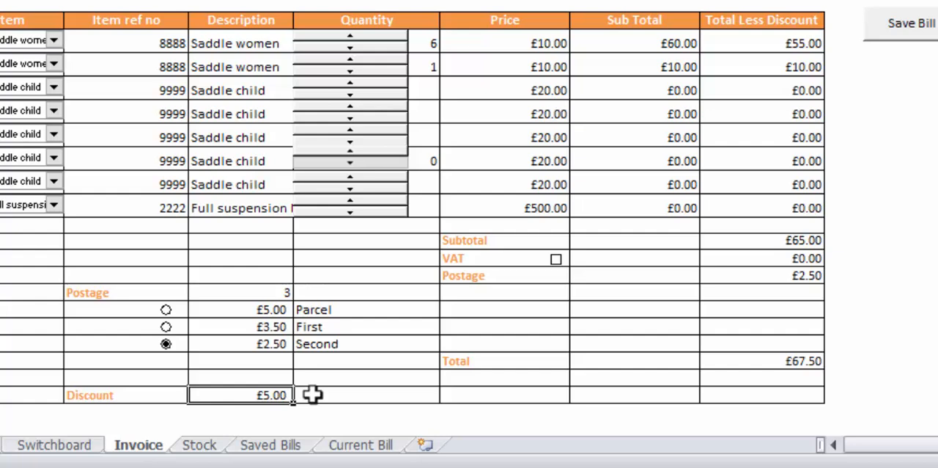
{"action": "left_click", "coordinate": [755, 42]}
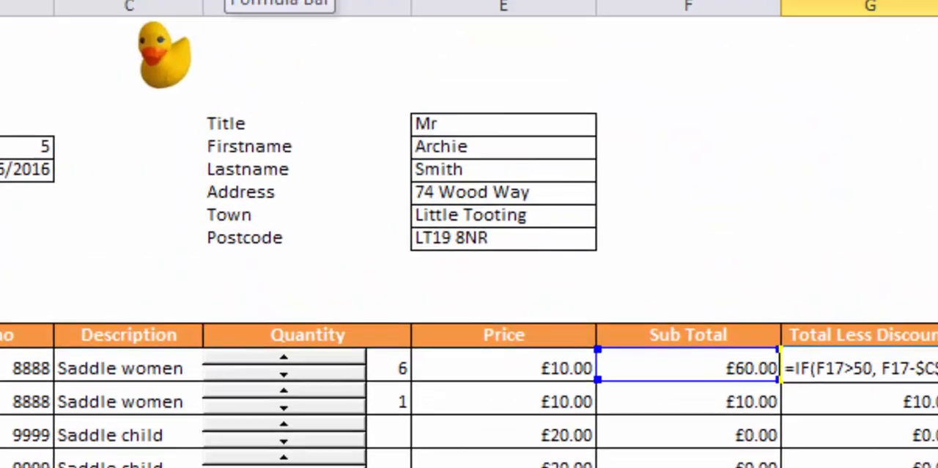
{"action": "left_click_drag", "start_coordinate": [197, 73], "coordinate": [264, 73]}
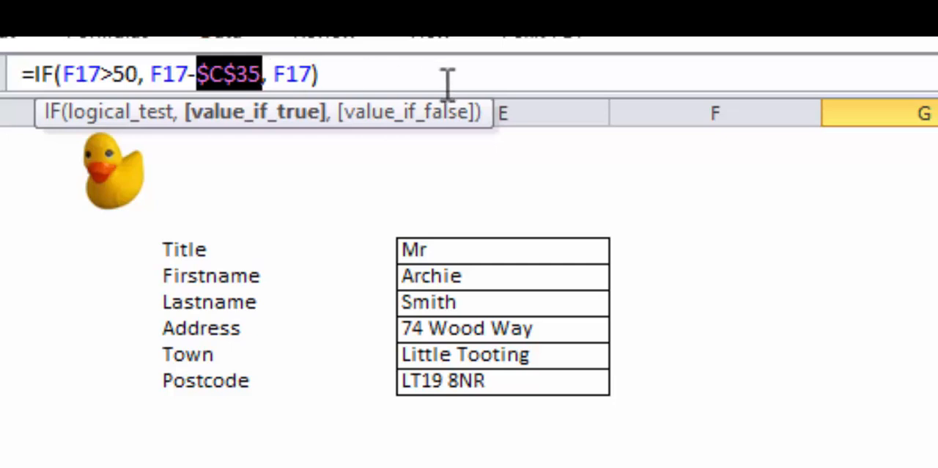
{"action": "key", "text": "Return"}
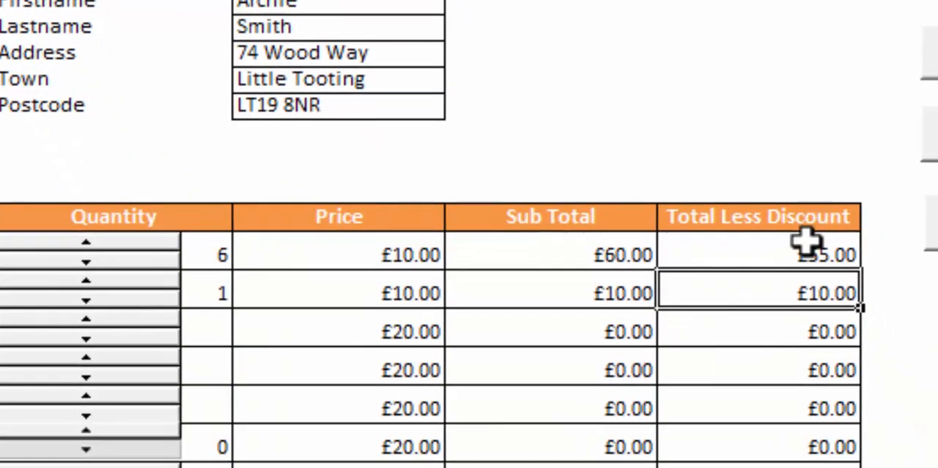
Change the discount reference in G17 to the relative C35 and fill the formula down to G24
{"action": "left_click", "coordinate": [806, 241]}
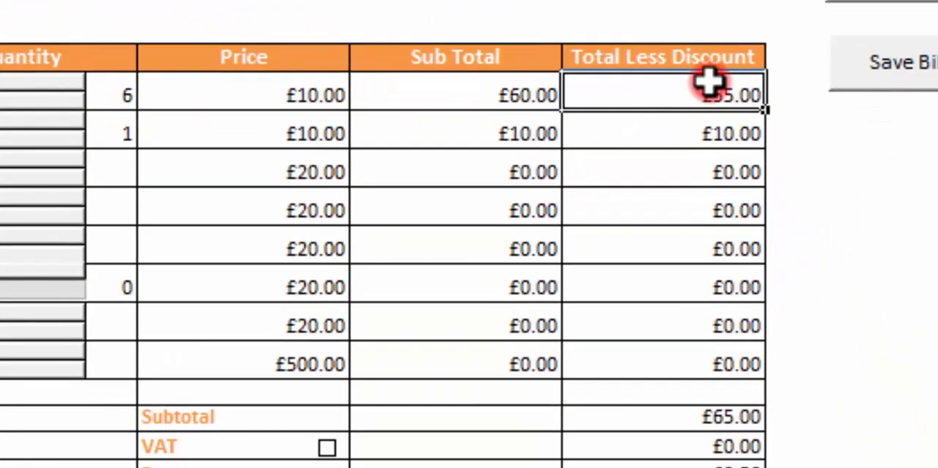
{"action": "key", "text": "F2"}
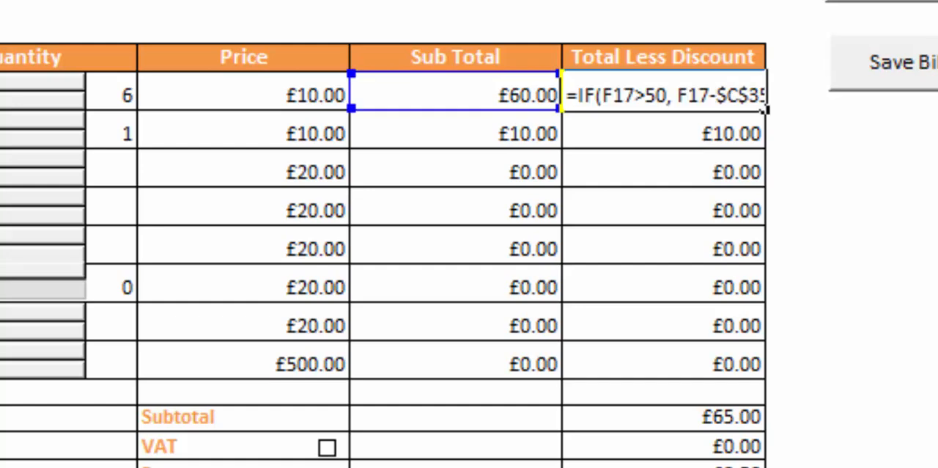
{"action": "type", "text": "C35"}
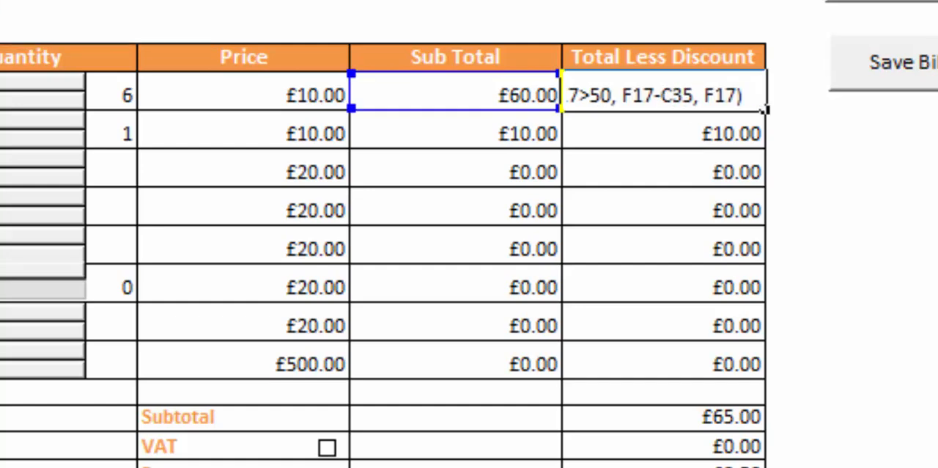
{"action": "key", "text": "Return"}
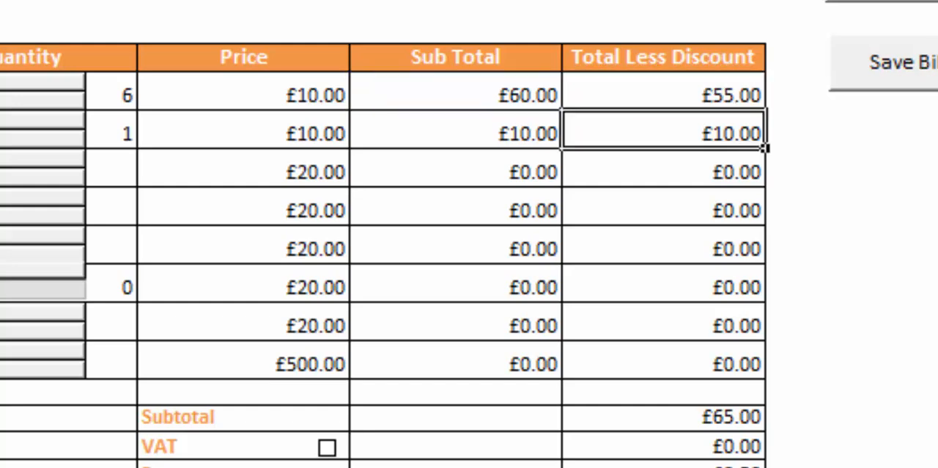
{"action": "left_click", "coordinate": [657, 96]}
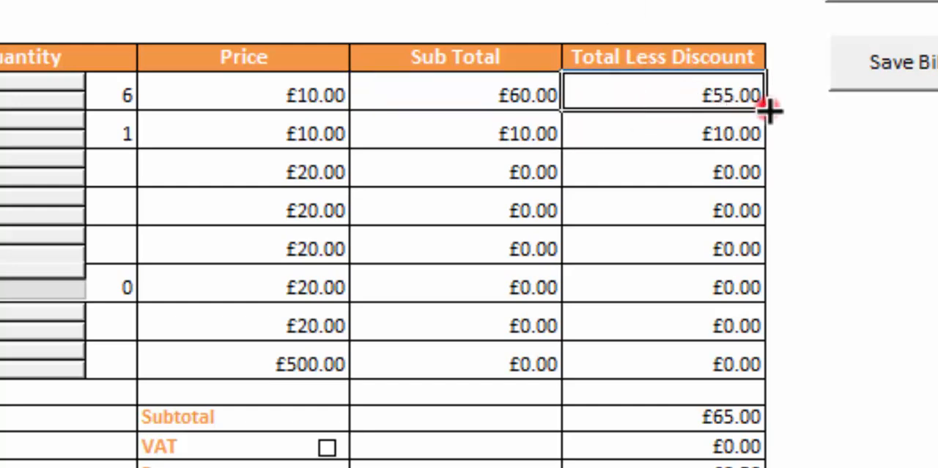
{"action": "left_click_drag", "start_coordinate": [767, 109], "coordinate": [754, 374]}
{"action": "left_click", "coordinate": [880, 235]}
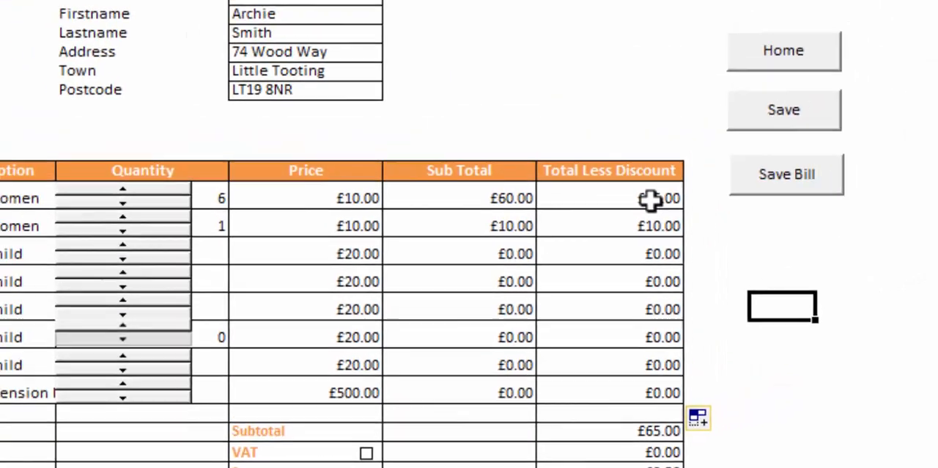
Display the sheet's formulas and compare which discount cells the formulas in G17 and G18 refer to
{"action": "key", "text": "ctrl+grave"}
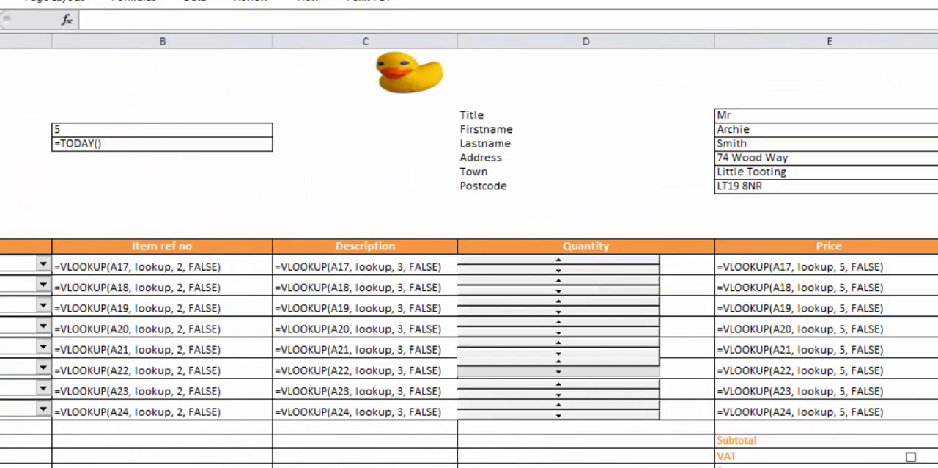
{"action": "scroll", "coordinate": [470, 257], "scroll_direction": "right", "scroll_amount": 2}
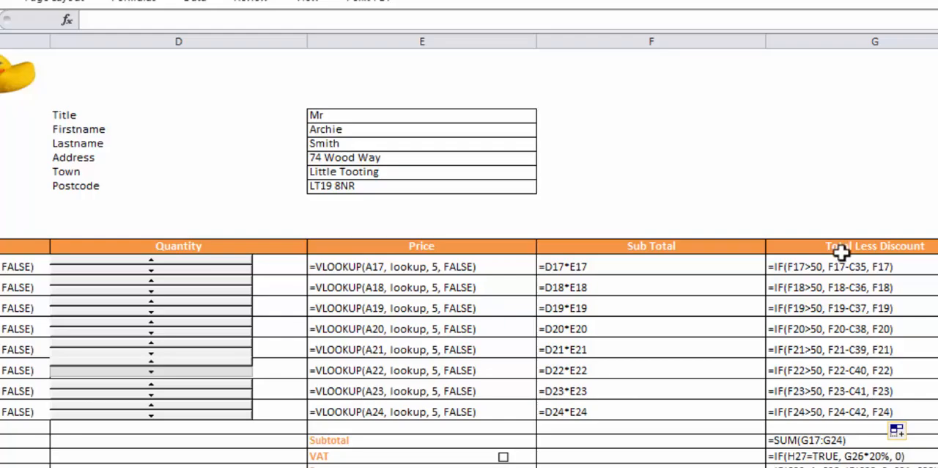
{"action": "double_click", "coordinate": [841, 269]}
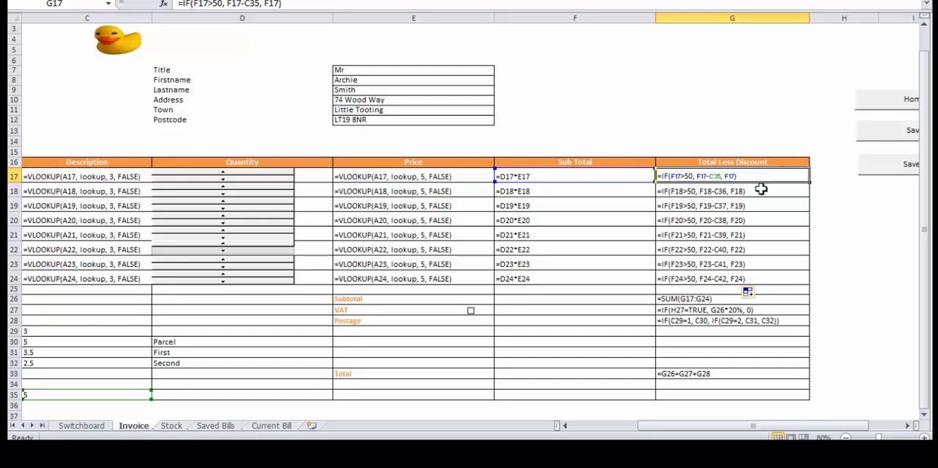
{"action": "double_click", "coordinate": [761, 189]}
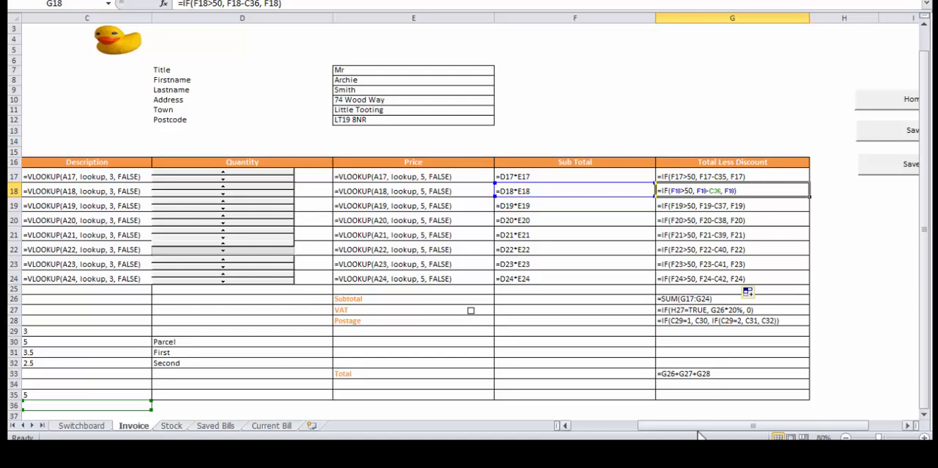
{"action": "left_click_drag", "start_coordinate": [697, 429], "coordinate": [630, 433]}
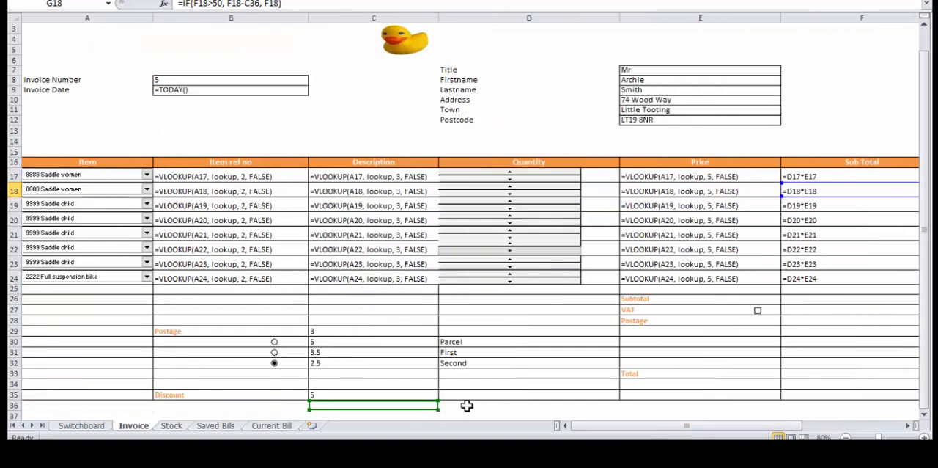
{"action": "left_click_drag", "start_coordinate": [601, 429], "coordinate": [683, 426]}
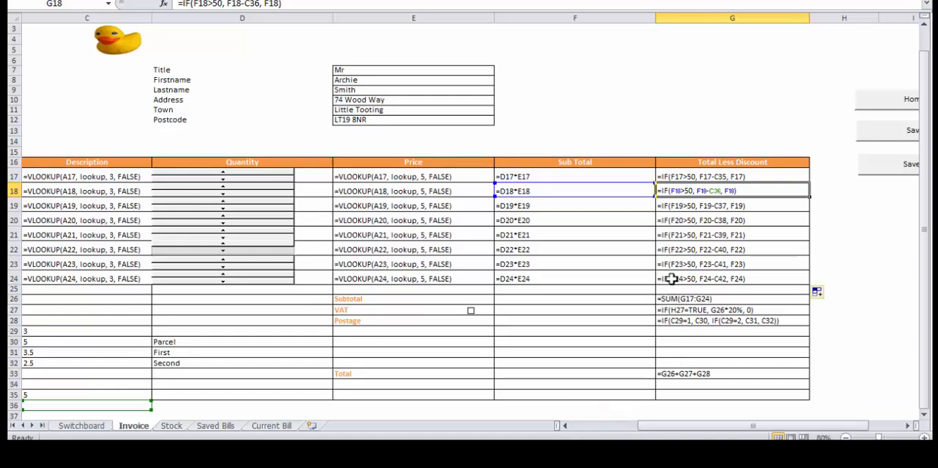
Trace the discount reference of the G24 formula to cell C42 below the invoice
{"action": "left_click", "coordinate": [670, 277]}
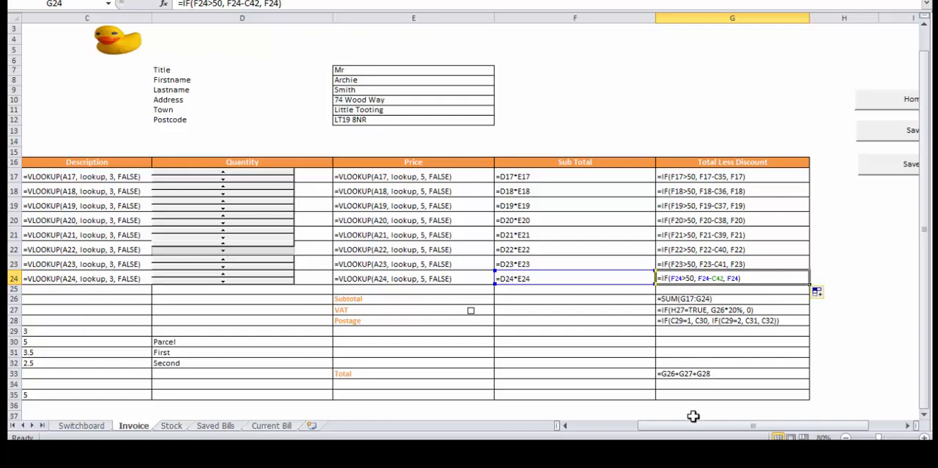
{"action": "left_click_drag", "start_coordinate": [692, 426], "coordinate": [626, 426]}
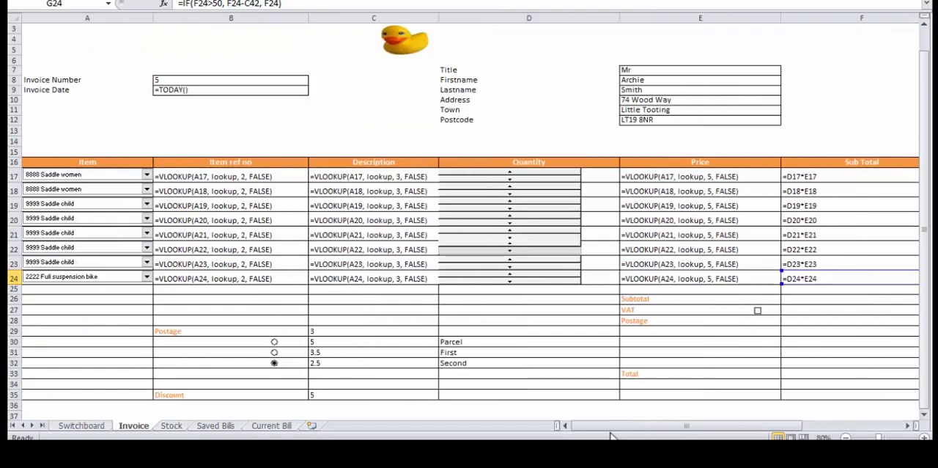
{"action": "left_click", "coordinate": [363, 405]}
{"action": "key", "text": "Down"}
{"action": "key", "text": "Down"}
{"action": "key", "text": "Down"}
{"action": "key", "text": "Down"}
{"action": "key", "text": "Down"}
{"action": "key", "text": "Down"}
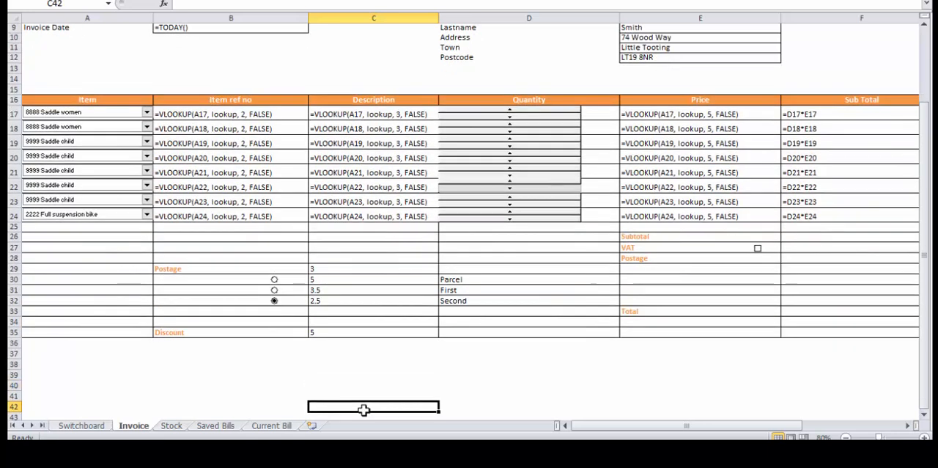
{"action": "left_click", "coordinate": [597, 428]}
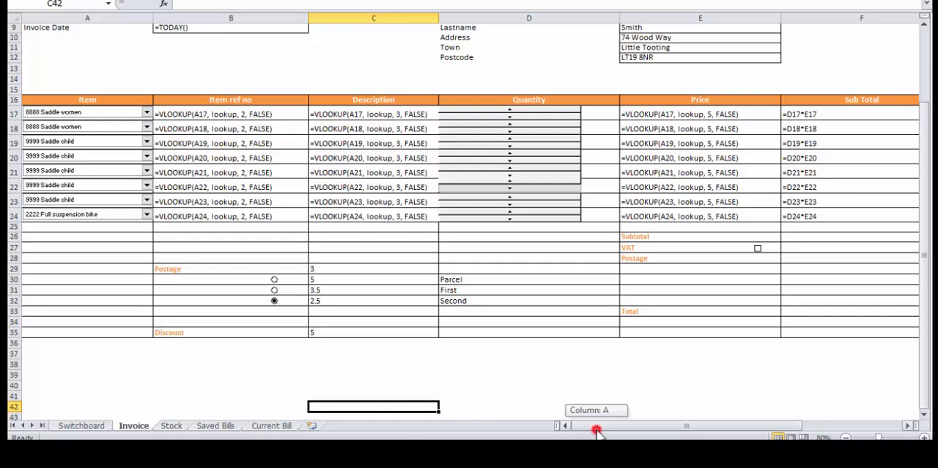
{"action": "left_click_drag", "start_coordinate": [596, 431], "coordinate": [695, 427]}
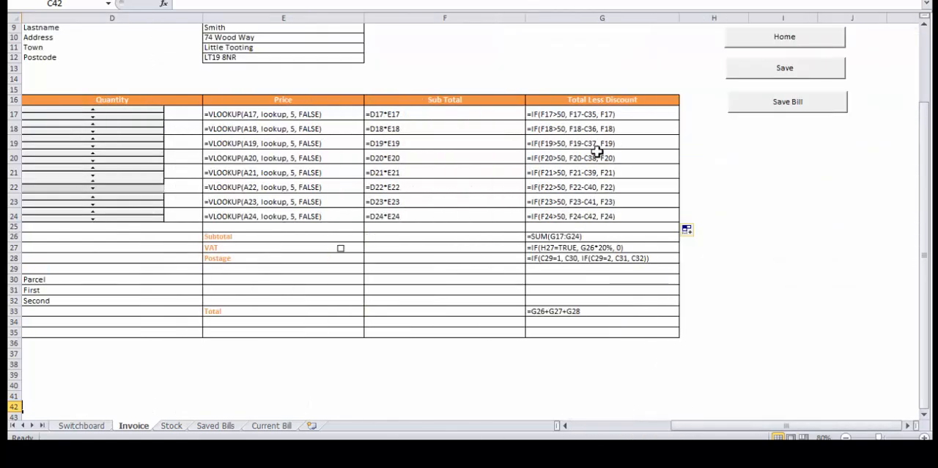
Make the discount reference in G17 absolute as $C$35 and fill the formula down to G24
{"action": "double_click", "coordinate": [587, 116]}
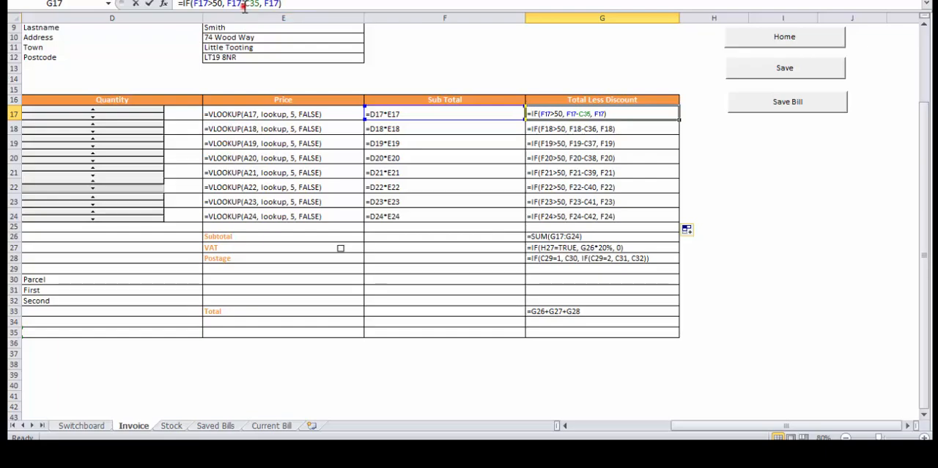
{"action": "left_click_drag", "start_coordinate": [244, 6], "coordinate": [258, 7]}
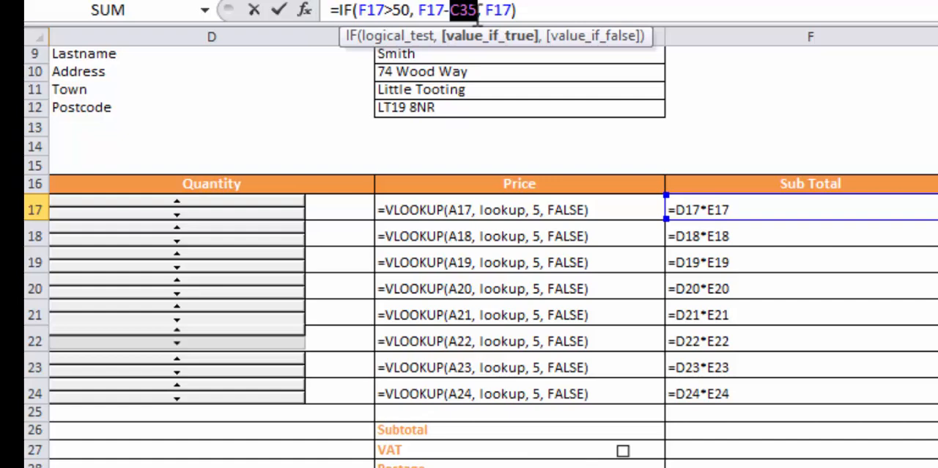
{"action": "key", "text": "F4"}
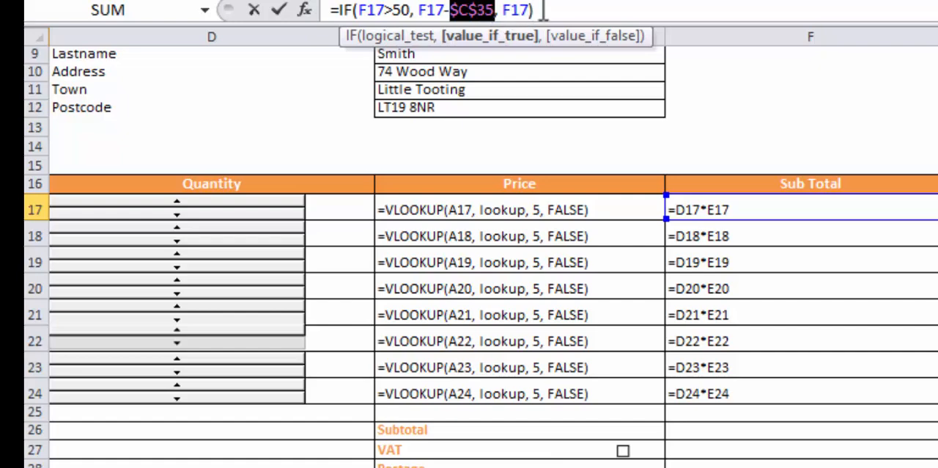
{"action": "key", "text": "Return"}
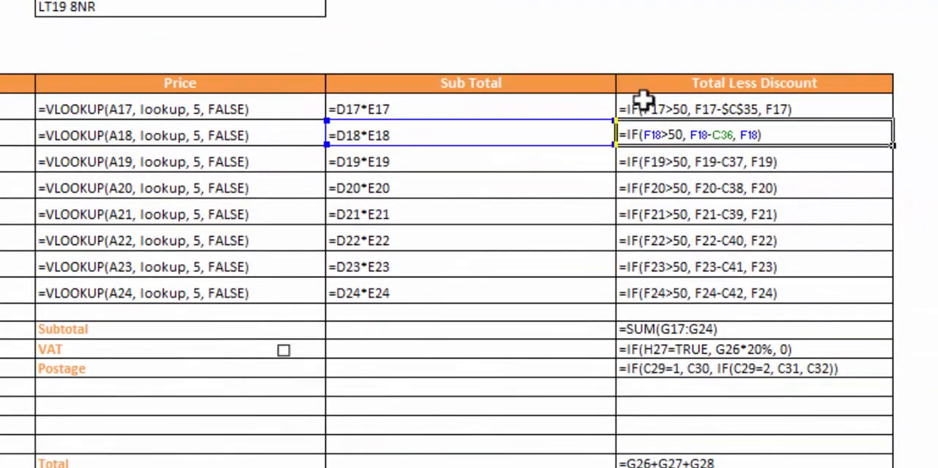
{"action": "left_click", "coordinate": [672, 107]}
{"action": "left_click_drag", "start_coordinate": [893, 119], "coordinate": [857, 301]}
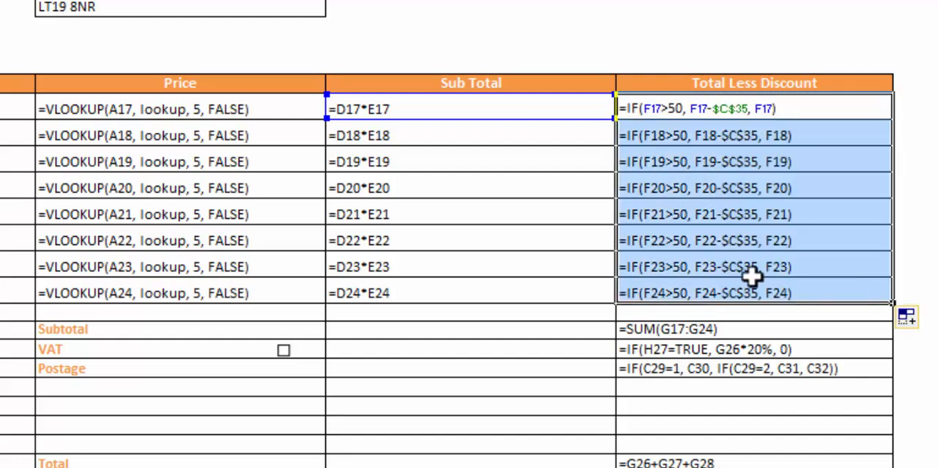
{"action": "left_click", "coordinate": [804, 292]}
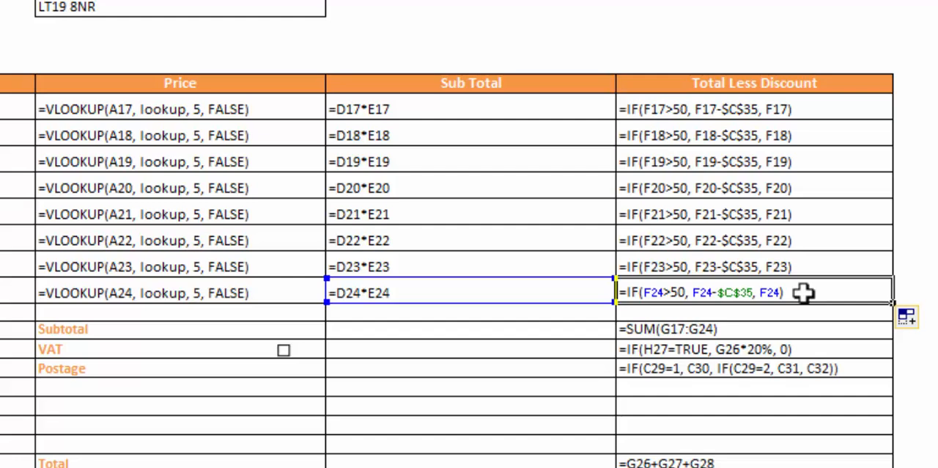
Examine the VAT formula in G27, return to the values view, and tick and clear the VAT checkbox
{"action": "left_click", "coordinate": [845, 348]}
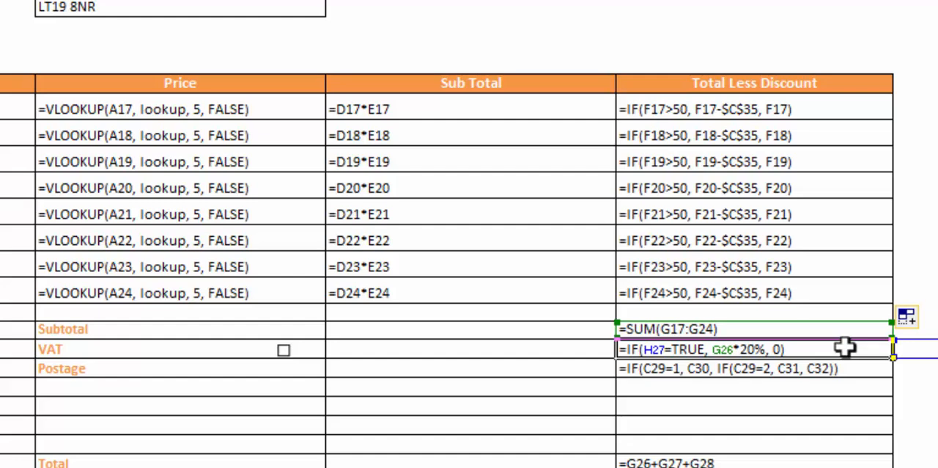
{"action": "key", "text": "ctrl+grave"}
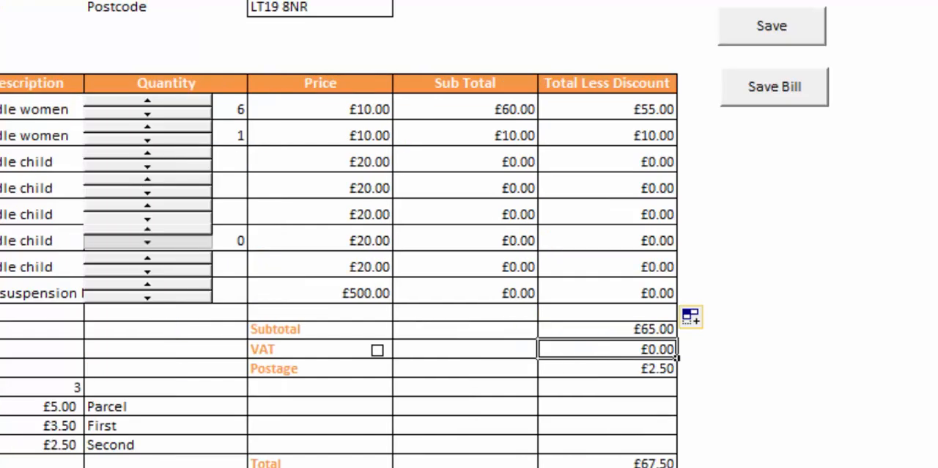
{"action": "left_click", "coordinate": [377, 350]}
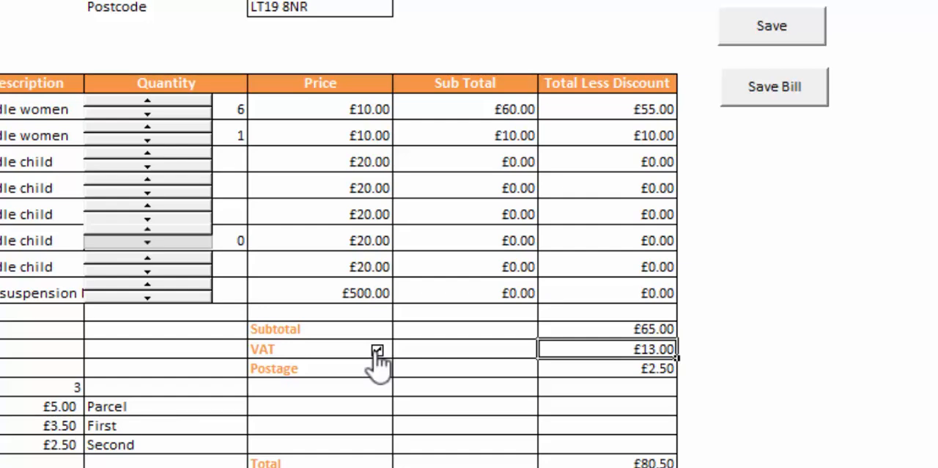
{"action": "left_click", "coordinate": [377, 350]}
Display the formulas again, examine the nested IF for postage in G28, and return to the values view
{"action": "key", "text": "ctrl+grave"}
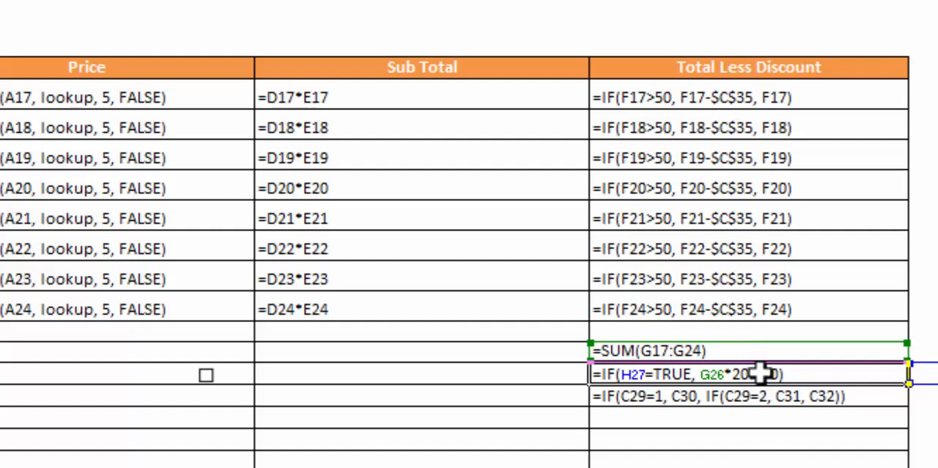
{"action": "double_click", "coordinate": [872, 399]}
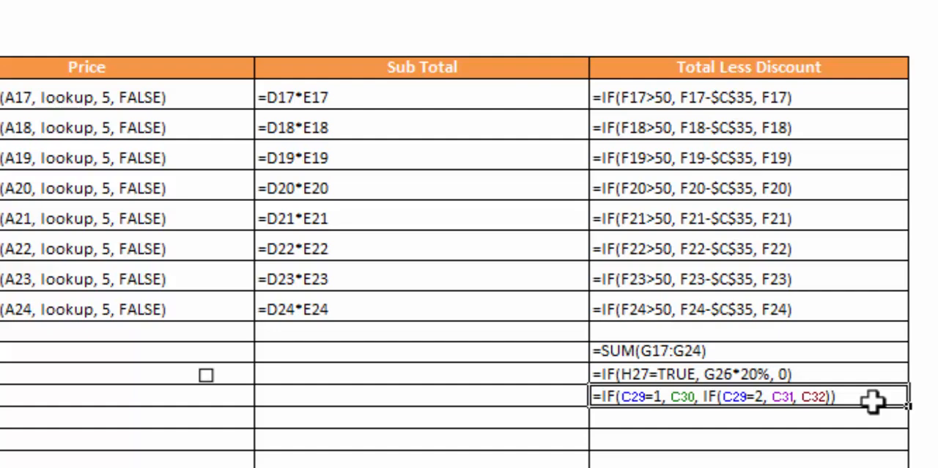
{"action": "key", "text": "ctrl+grave"}
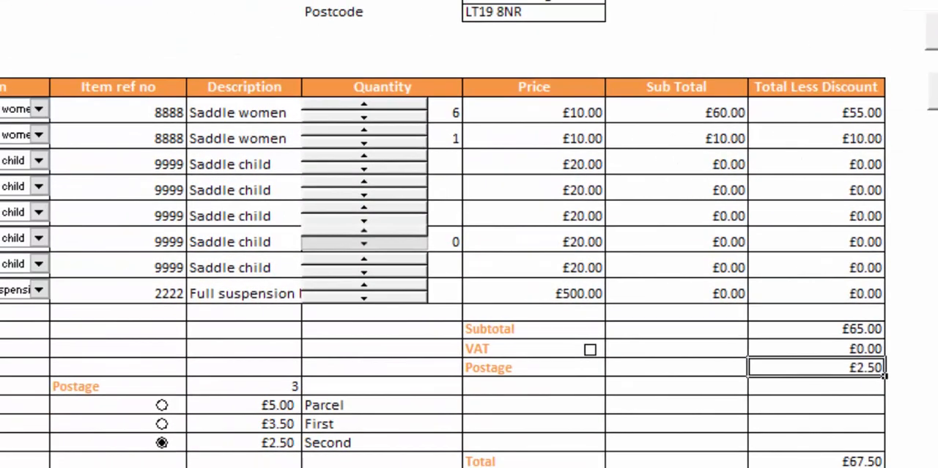
Switch the postage option to Parcel, First and back to Second, checking the linked number in C29 and the postage in G28
{"action": "left_click", "coordinate": [162, 405]}
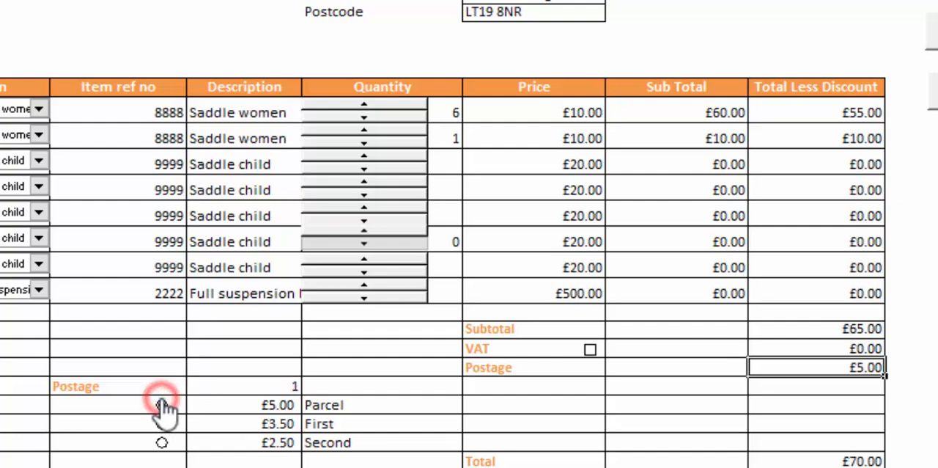
{"action": "left_click", "coordinate": [292, 387]}
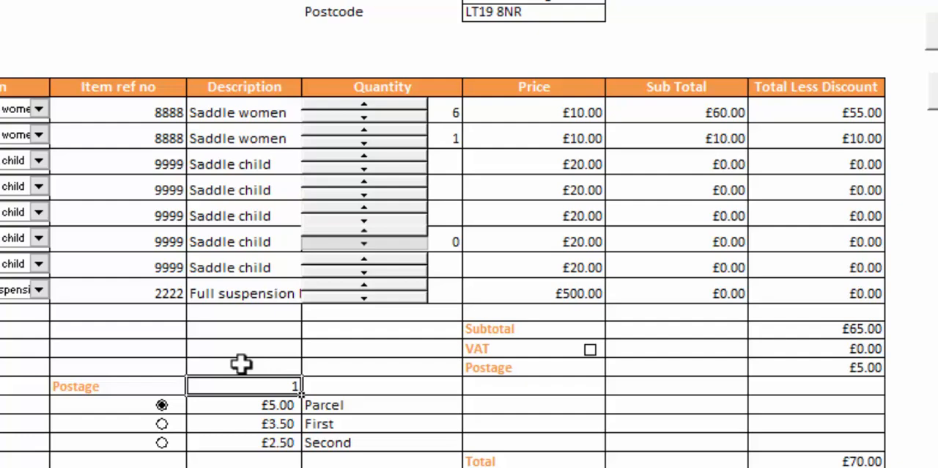
{"action": "left_click", "coordinate": [162, 425]}
{"action": "left_click", "coordinate": [162, 443]}
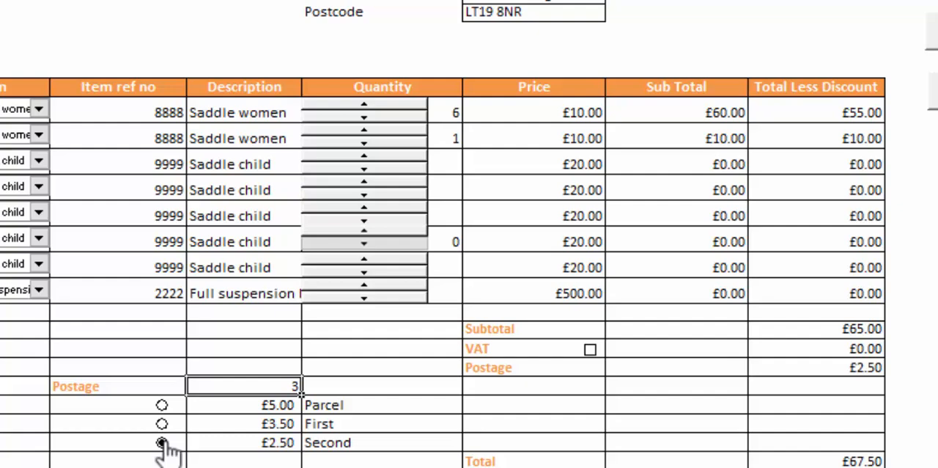
{"action": "left_click", "coordinate": [829, 371]}
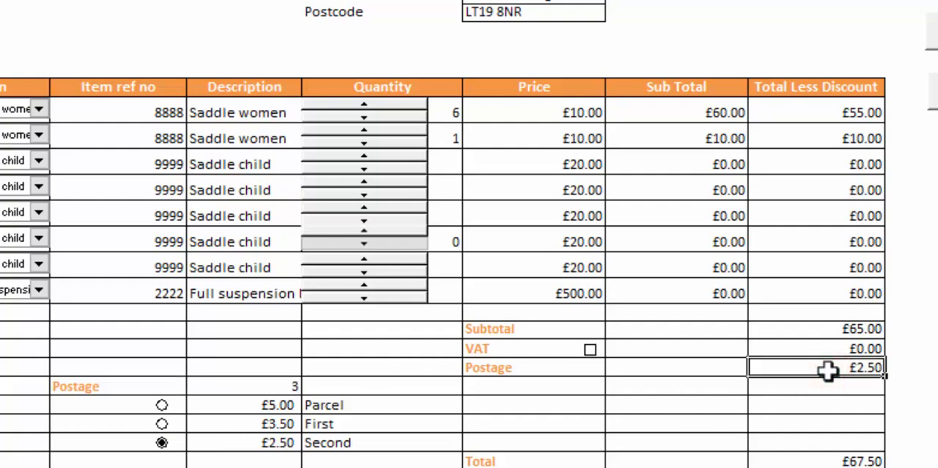
Display the formulas, examine the subtotal SUM in G26 and the total in G33, and return to the values view
{"action": "key", "text": "ctrl+grave"}
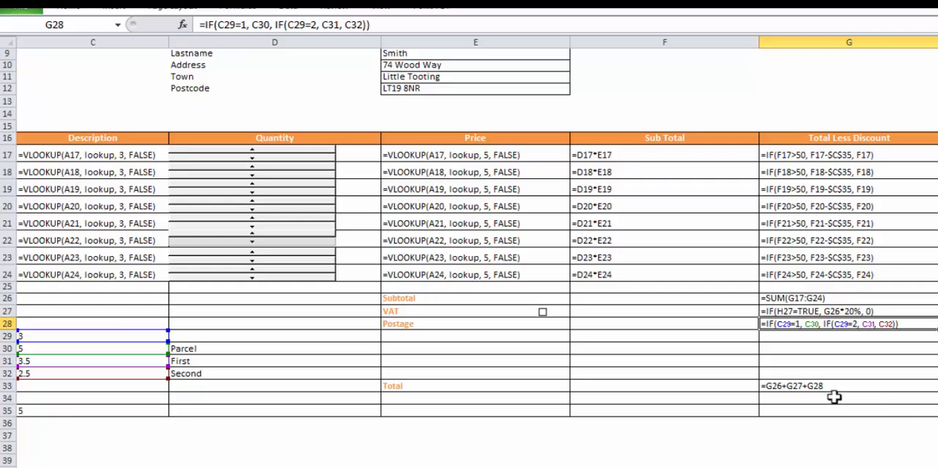
{"action": "double_click", "coordinate": [835, 297]}
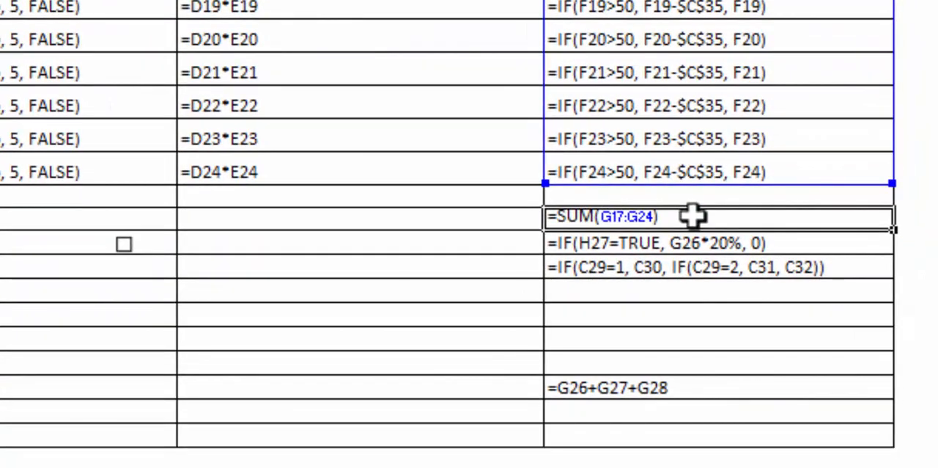
{"action": "double_click", "coordinate": [660, 388]}
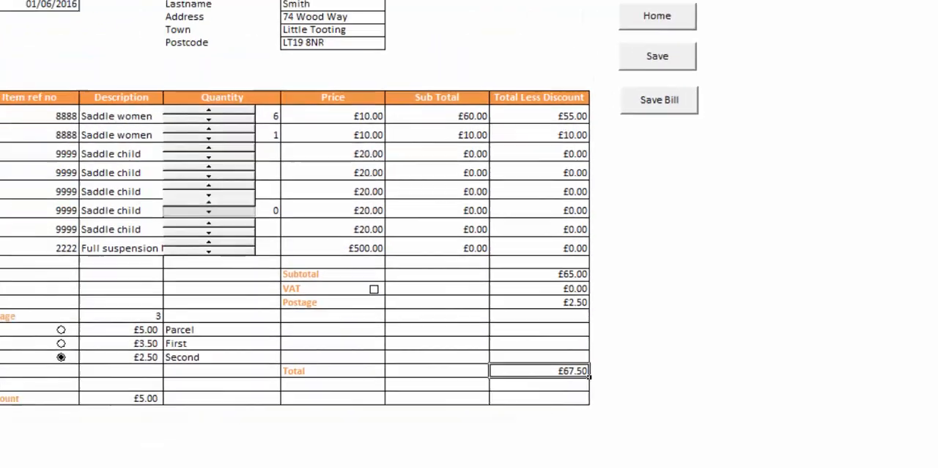
Go to the stock sheet, view its chart, and examine the COUNT, MIN and MAX formulas in E17, F18 and F19
{"action": "key", "text": "ctrl+Page_Up"}
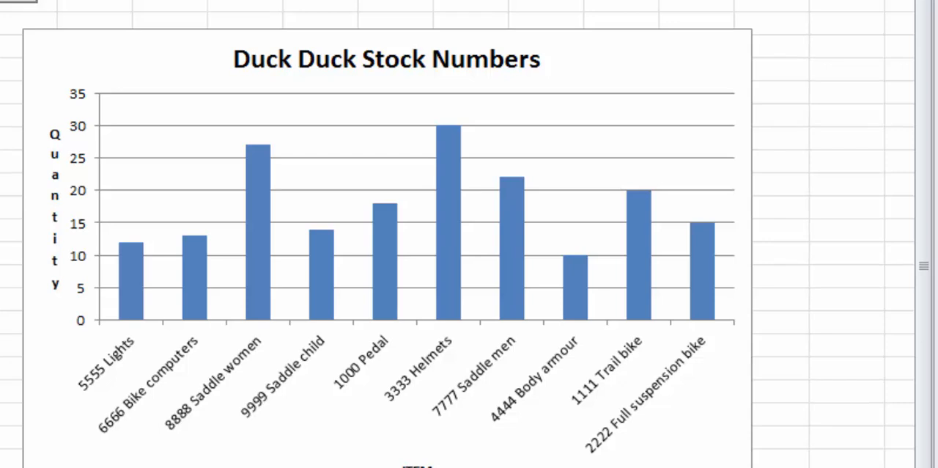
{"action": "scroll", "coordinate": [458, 234], "scroll_direction": "left", "scroll_amount": 4}
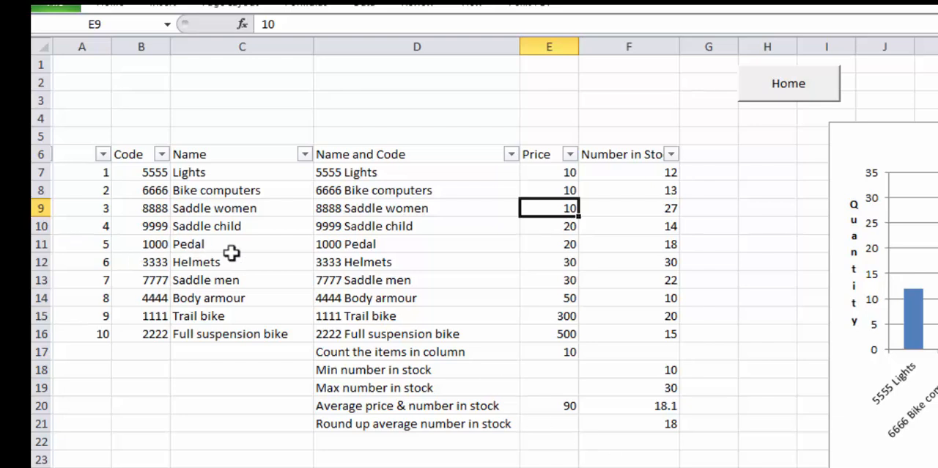
{"action": "left_click", "coordinate": [570, 355]}
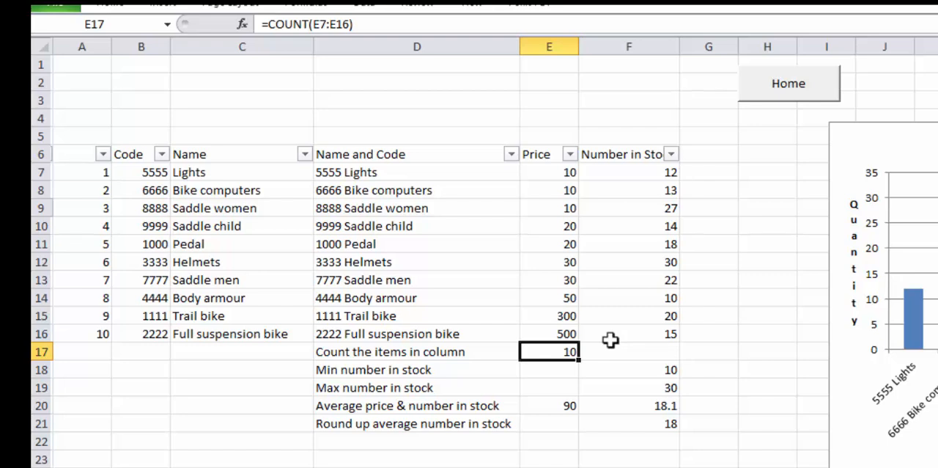
{"action": "key", "text": "Down"}
{"action": "key", "text": "Right"}
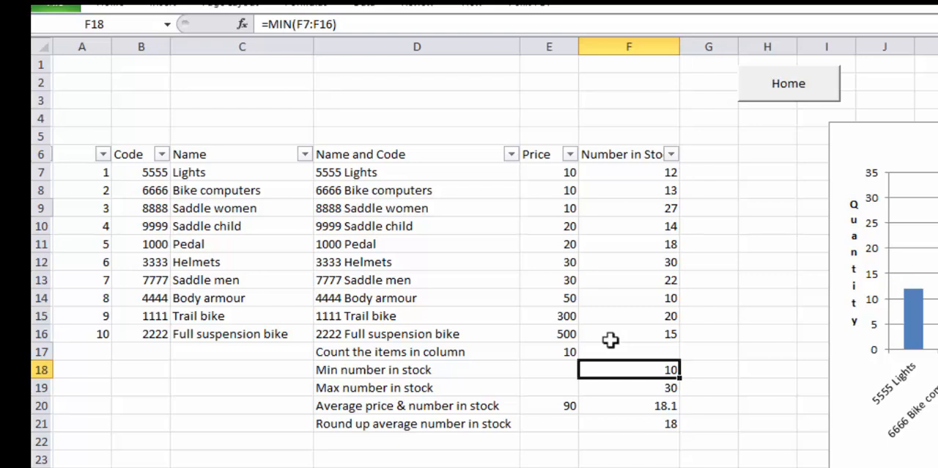
{"action": "key", "text": "Down"}
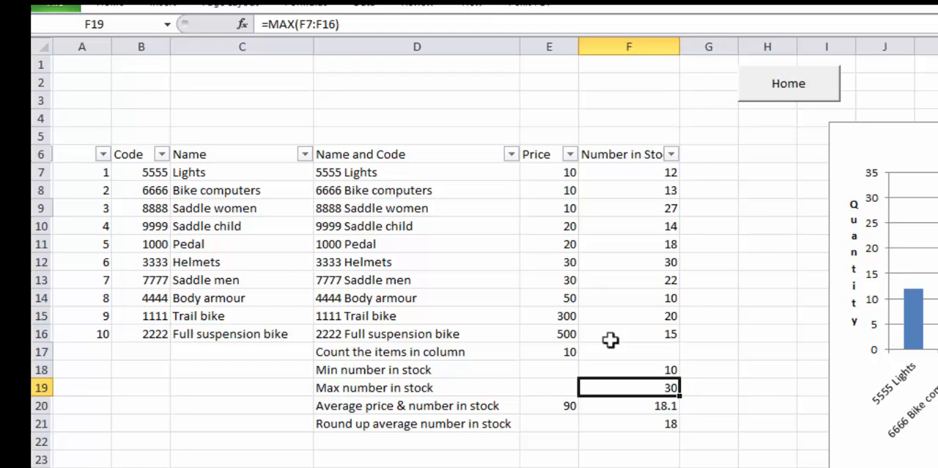
Examine the AVERAGE formulas in E20 and F20 and the ROUND formula in F21 below the stock list
{"action": "key", "text": "Down"}
{"action": "key", "text": "Left"}
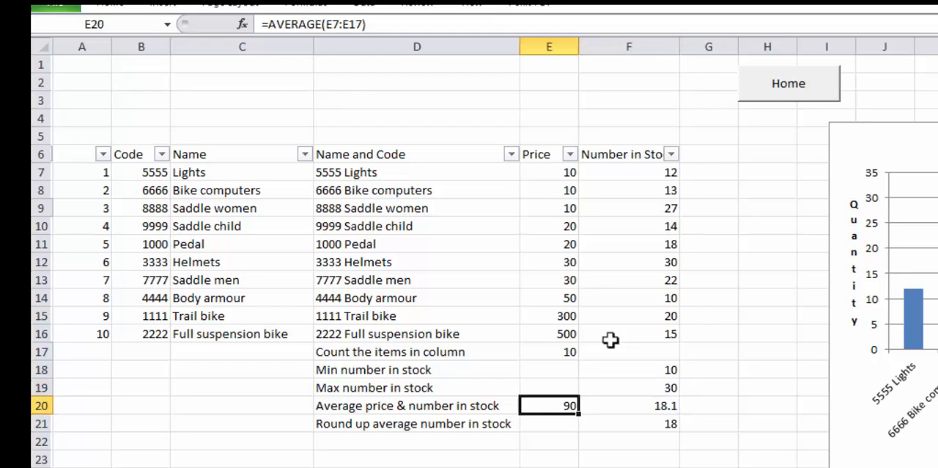
{"action": "key", "text": "Right"}
{"action": "key", "text": "Down"}
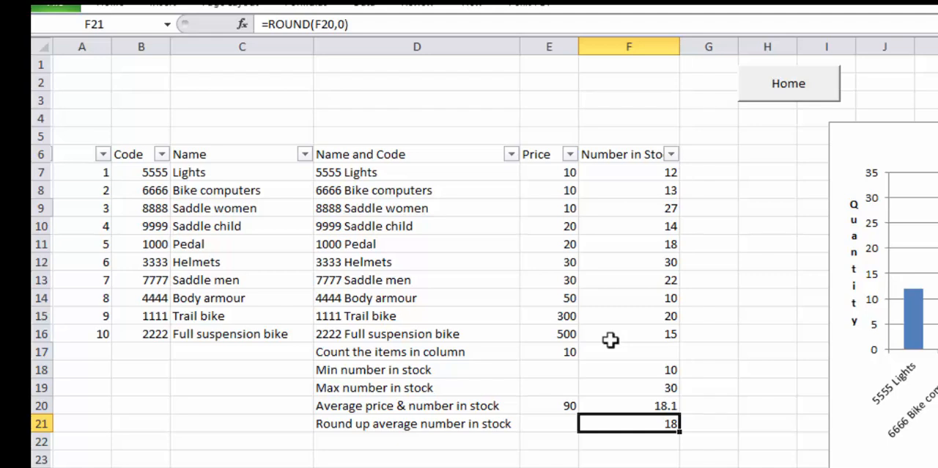
{"action": "key", "text": "Up"}
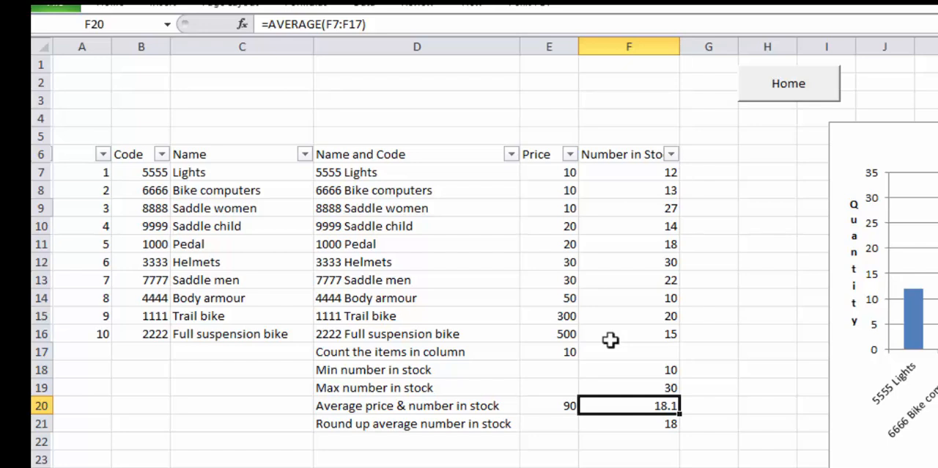
{"action": "key", "text": "Down"}
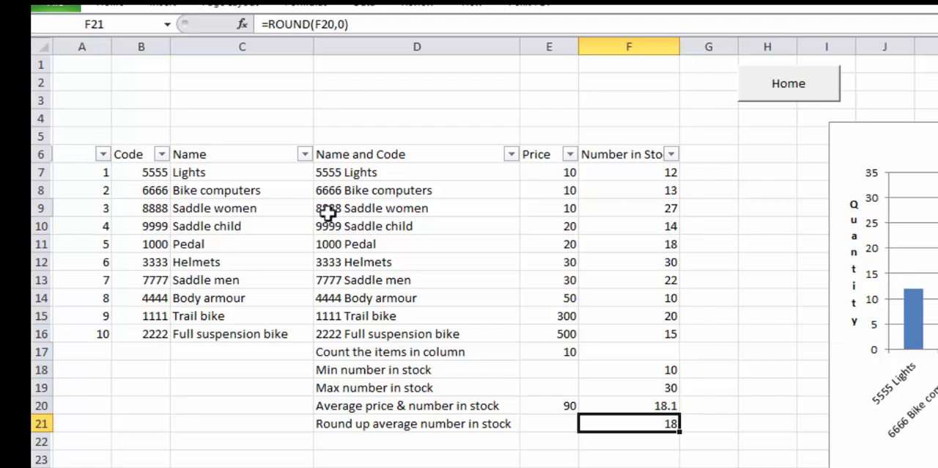
View the saved invoices list and the sheet whose row 4 links to the invoice, ending on the Duck Duck home sheet
{"action": "left_click", "coordinate": [117, 466]}
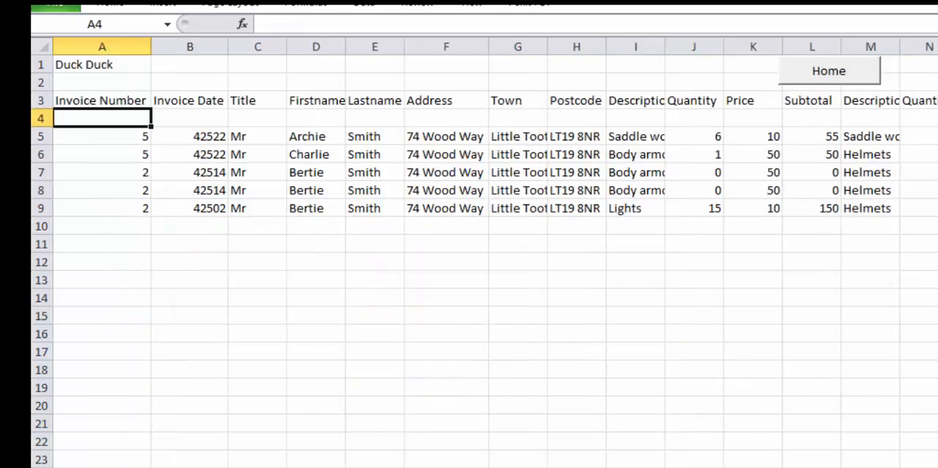
{"action": "key", "text": "ctrl+Page_Up"}
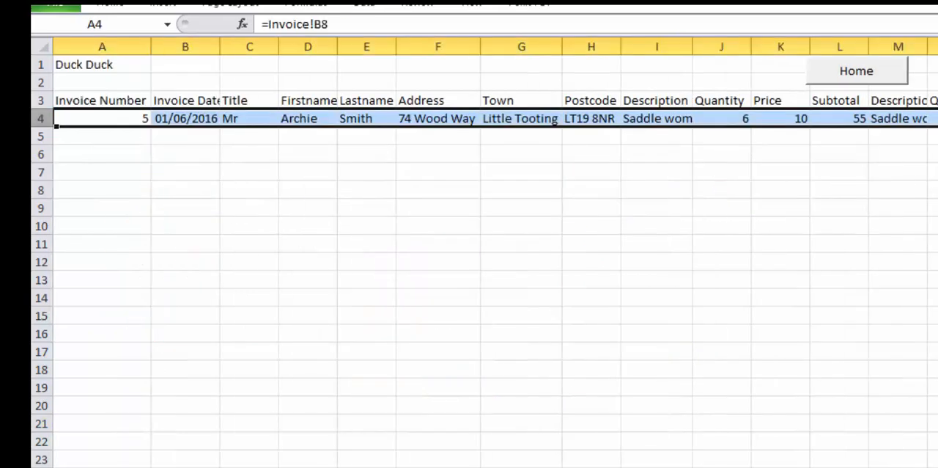
{"action": "key", "text": "ctrl+Page_Up"}
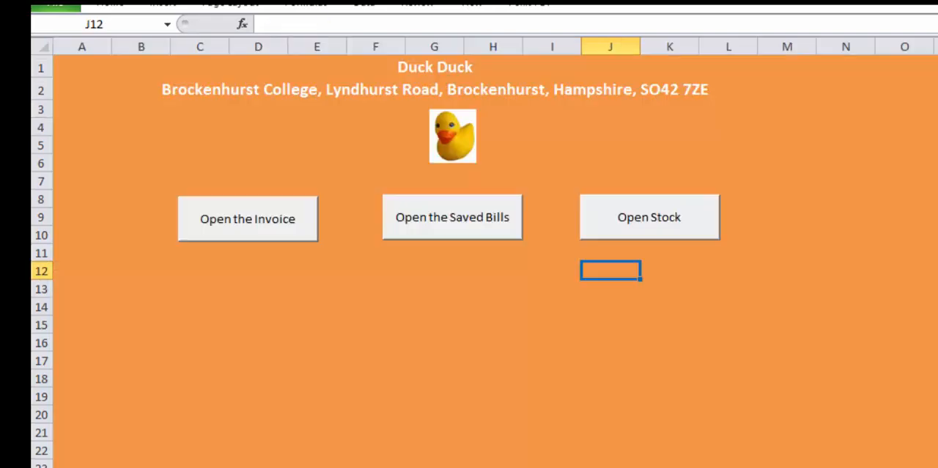